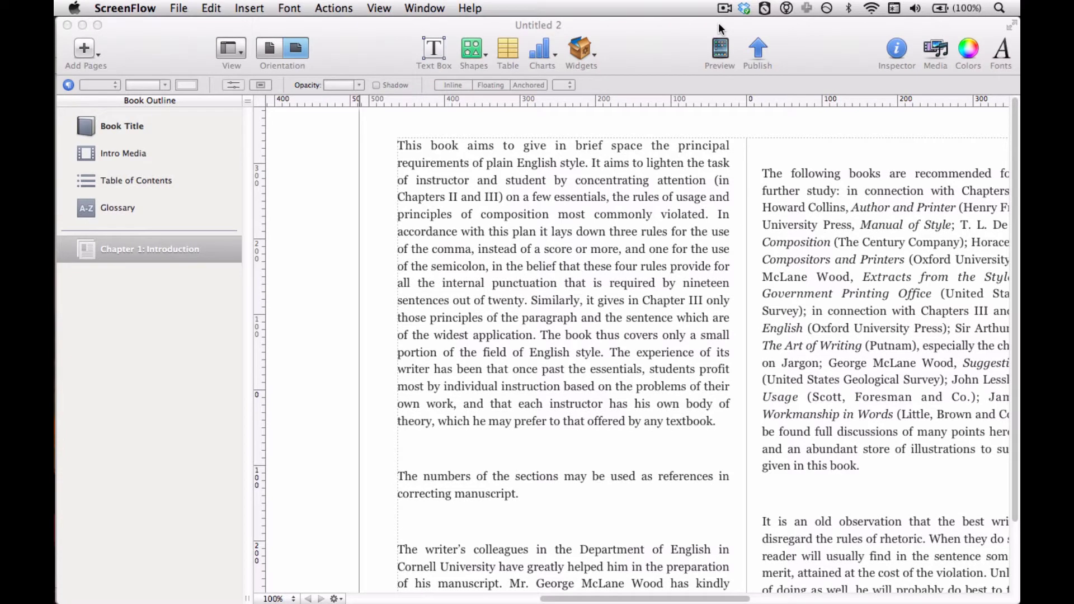
# Drag iPad.JPG from Path Finder onto the chapter page, then delete that copy
pyautogui.click(719, 25)
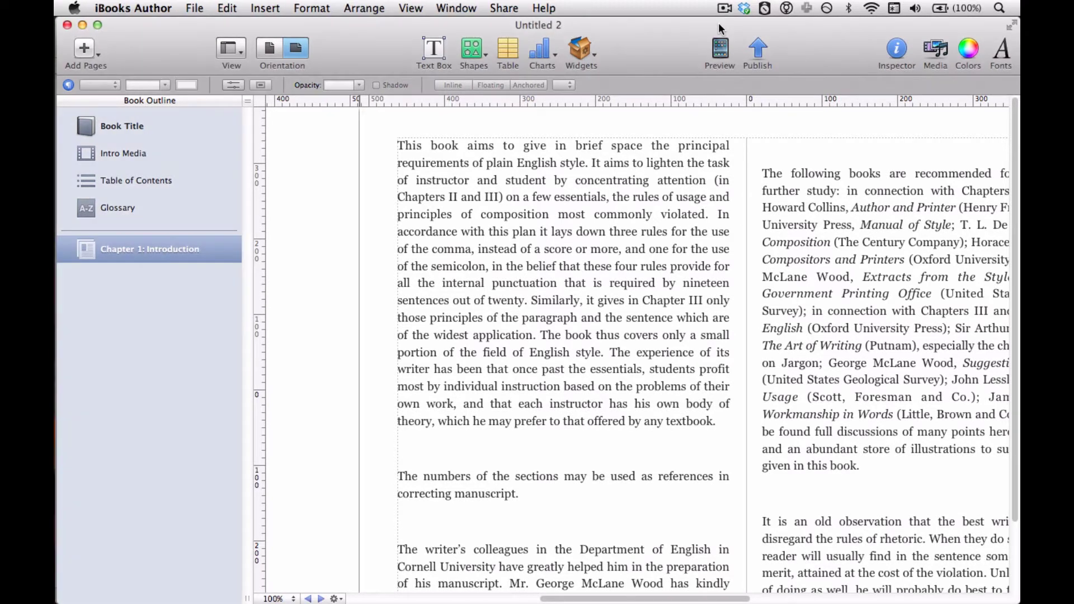
pyautogui.press('super+Tab')
pyautogui.press('super+Tab')
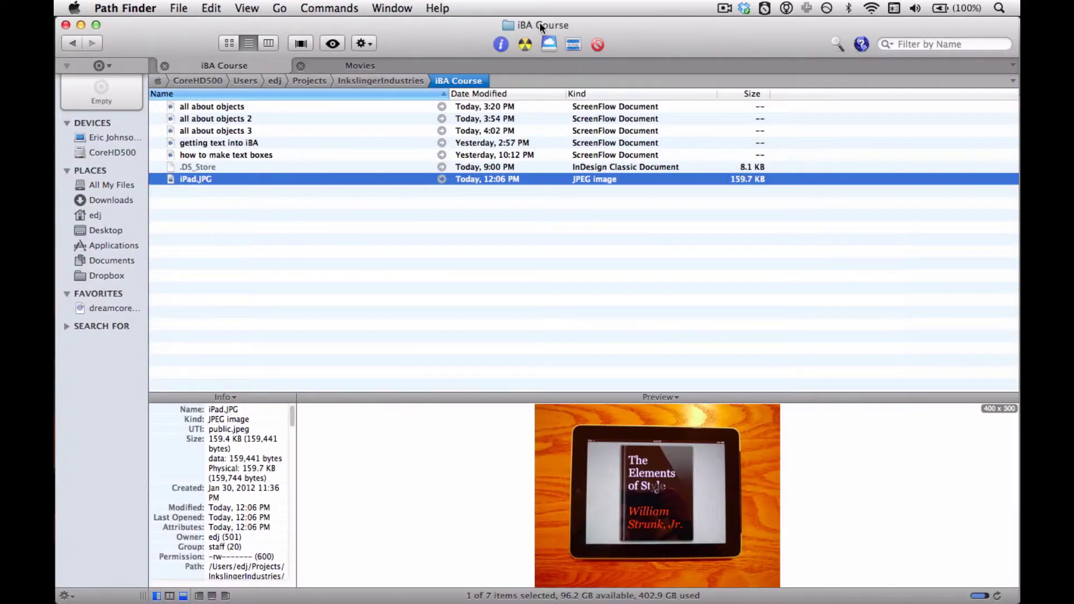
pyautogui.moveTo(414, 29); pyautogui.dragTo(906, 28)
pyautogui.moveTo(657, 179); pyautogui.dragTo(443, 450)
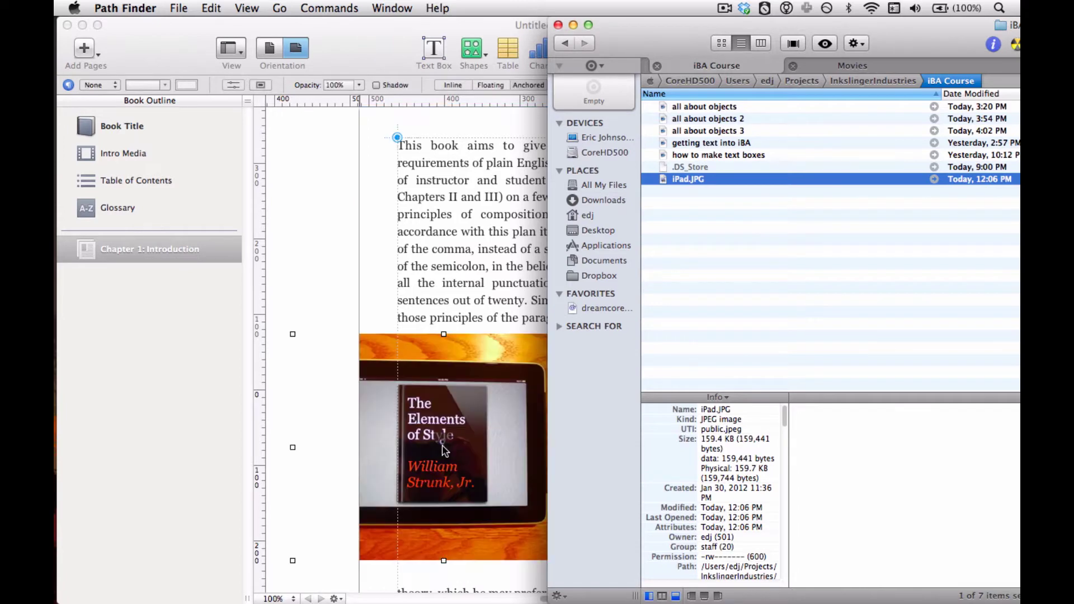
pyautogui.click(485, 435)
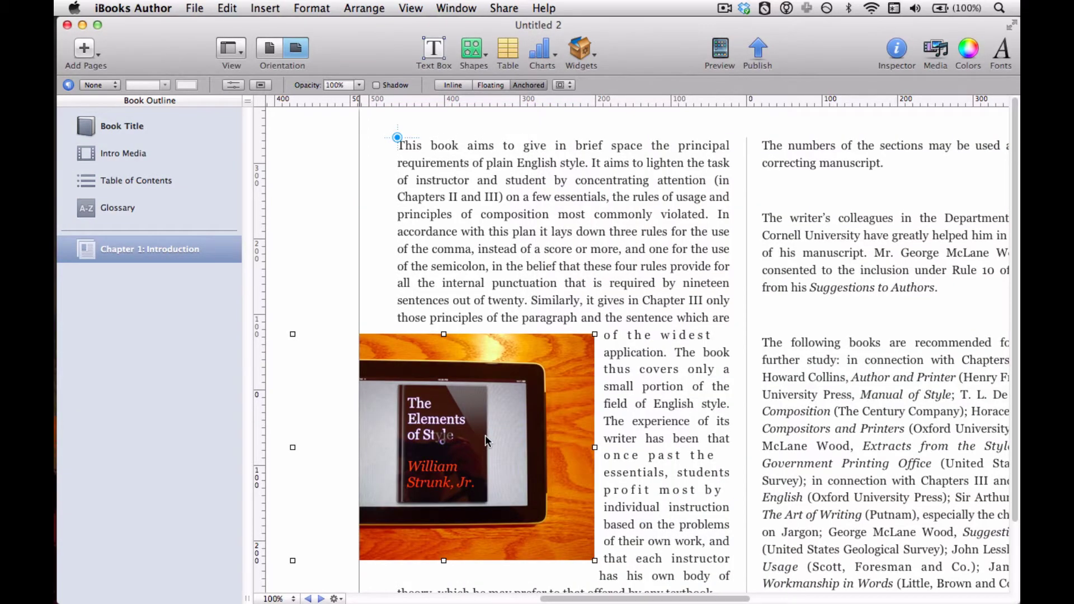
pyautogui.press('Delete')
# Enlarge the Path Finder window, then briefly show and close the media browser in iBooks Author
pyautogui.press('super+Tab')
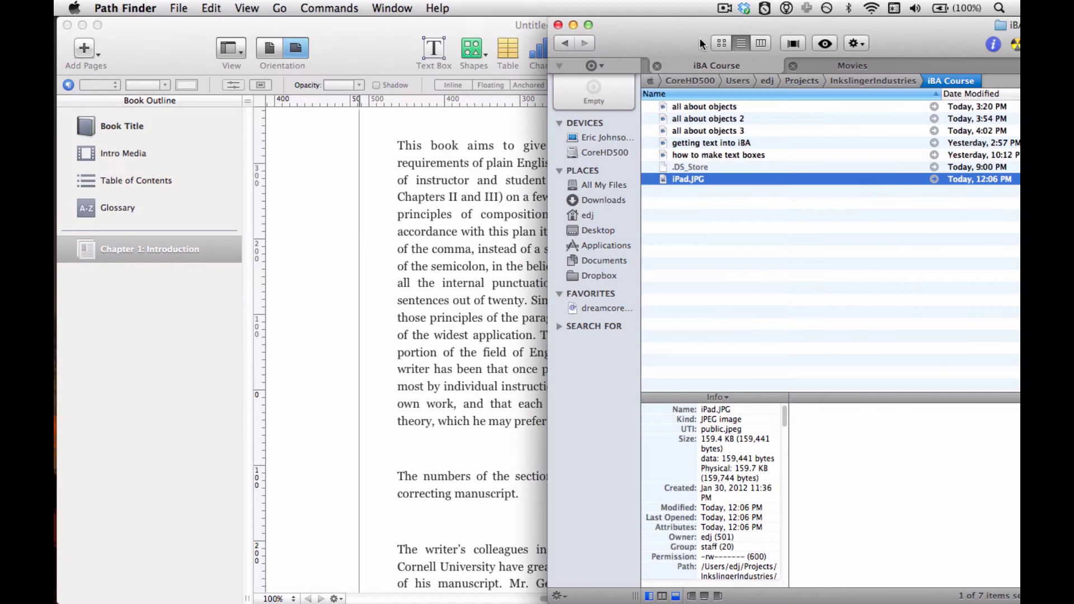
pyautogui.moveTo(699, 38); pyautogui.dragTo(204, 6)
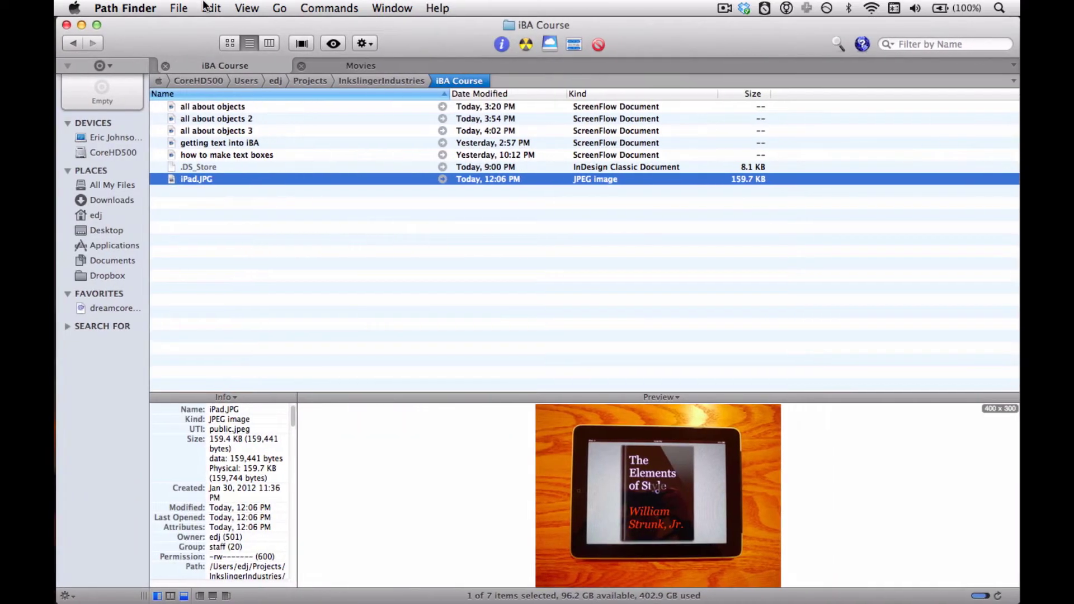
pyautogui.press('super+Tab')
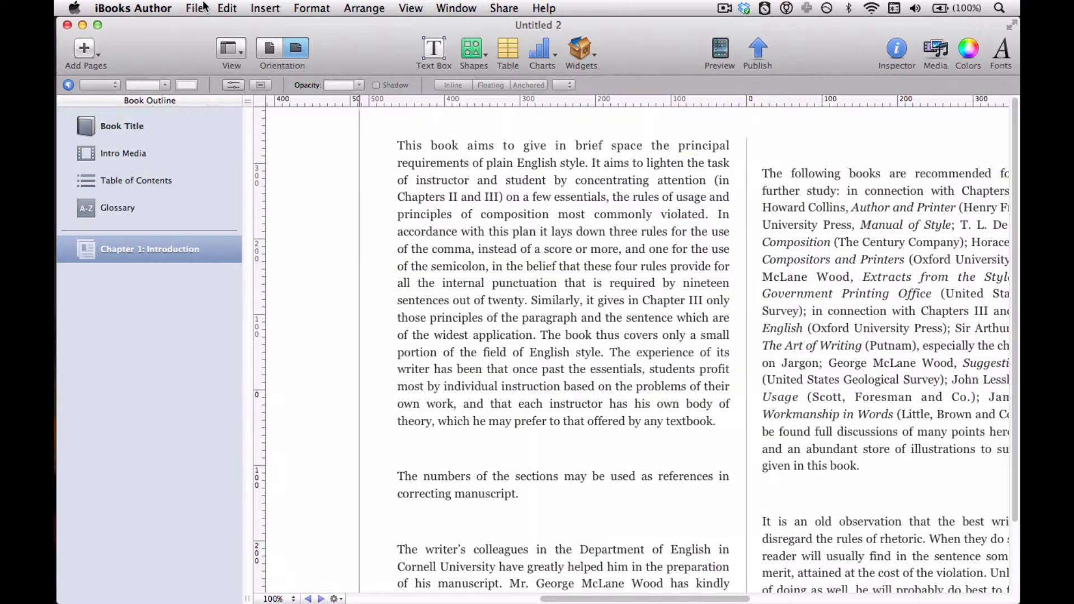
pyautogui.click(410, 6)
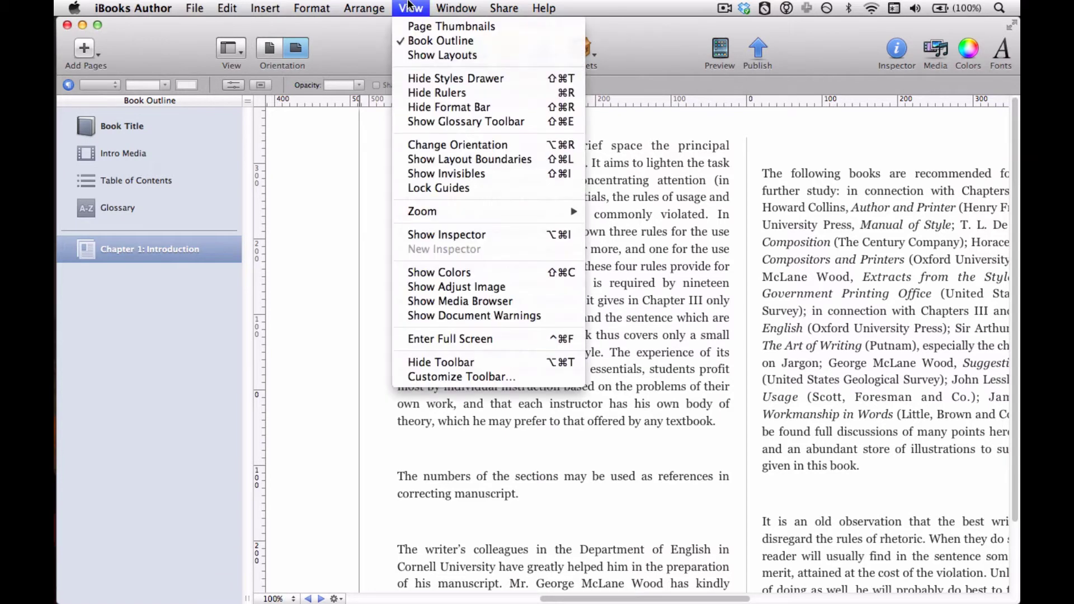
pyautogui.click(465, 301)
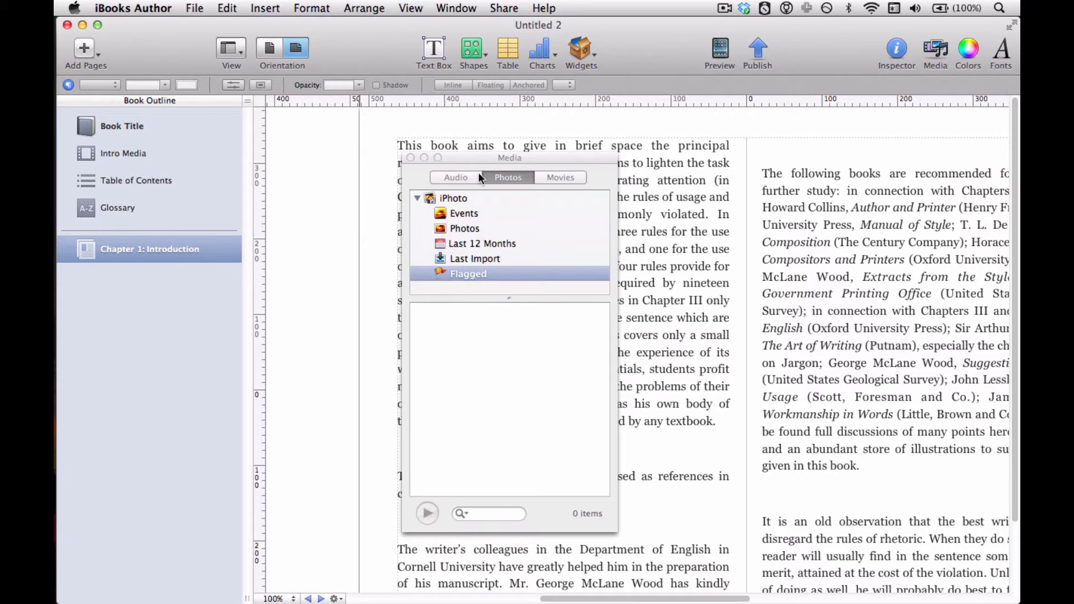
pyautogui.click(411, 158)
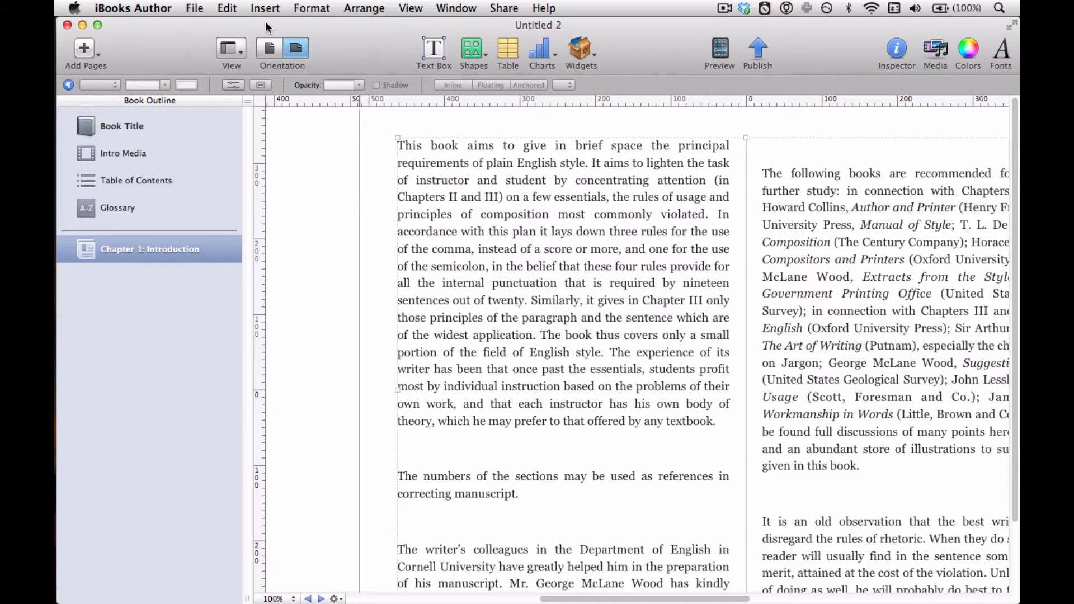
# Insert iPad.JPG via Insert > Choose and move it down and left on the page
pyautogui.click(259, 7)
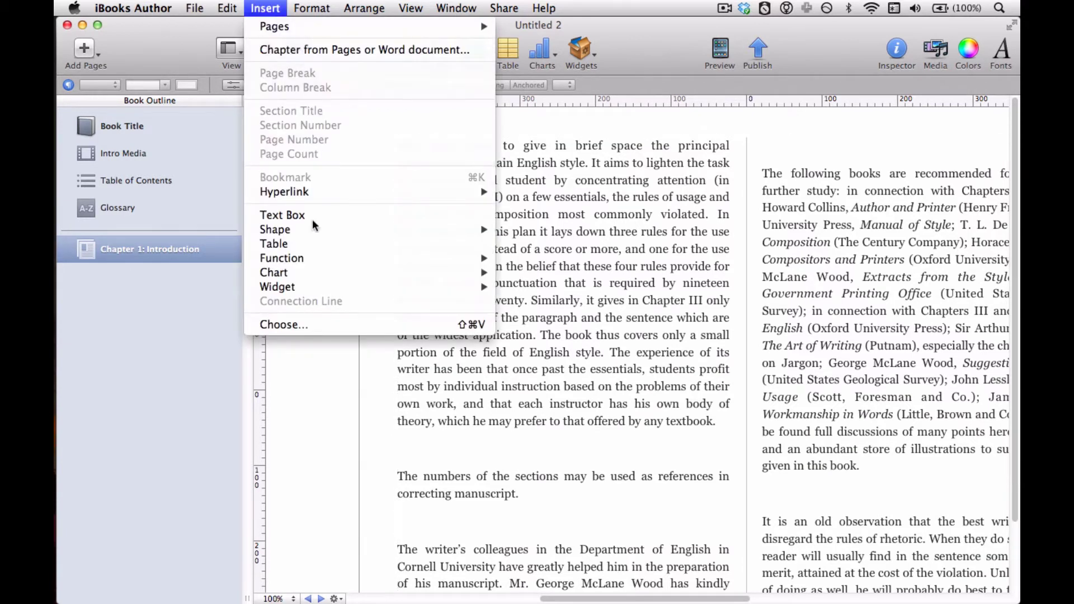
pyautogui.click(320, 329)
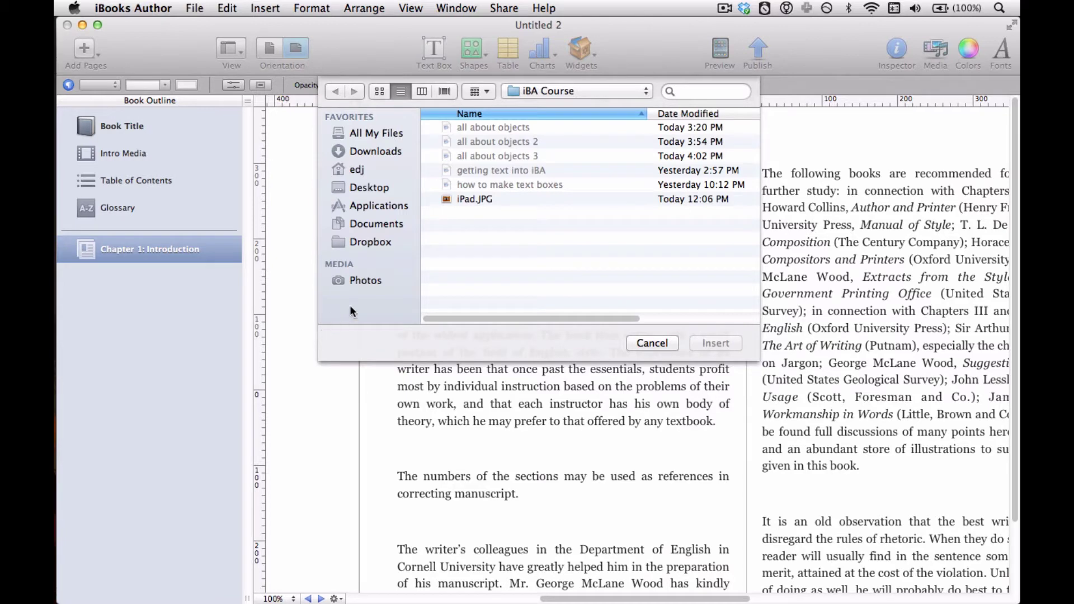
pyautogui.click(502, 199)
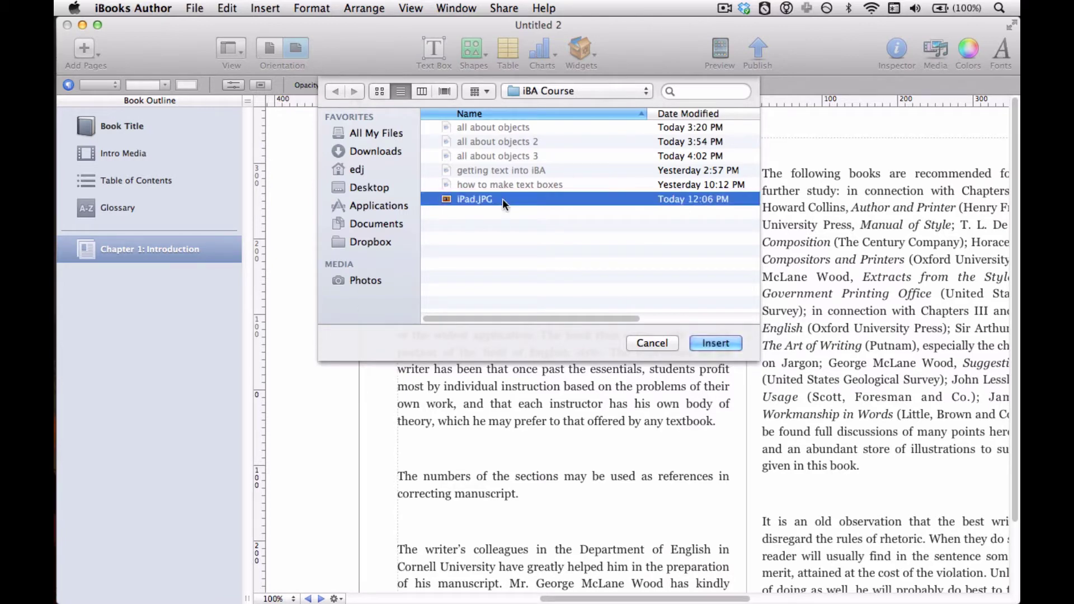
pyautogui.click(731, 344)
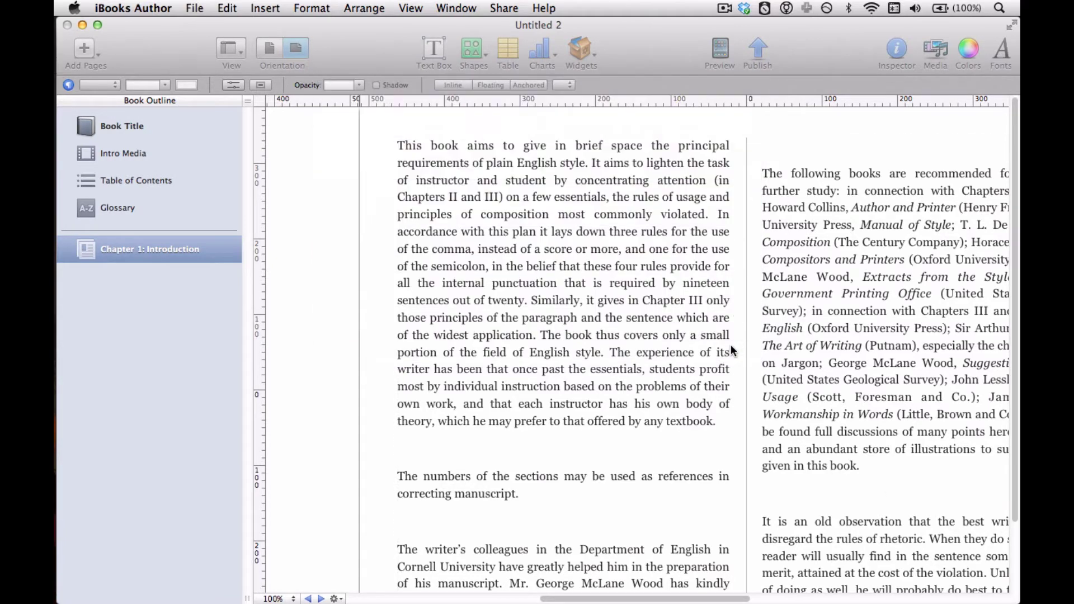
pyautogui.moveTo(758, 362); pyautogui.dragTo(579, 488)
# Scroll down to the iPad photo below the first paragraph of the left column
pyautogui.scroll(-3, 580, 488)
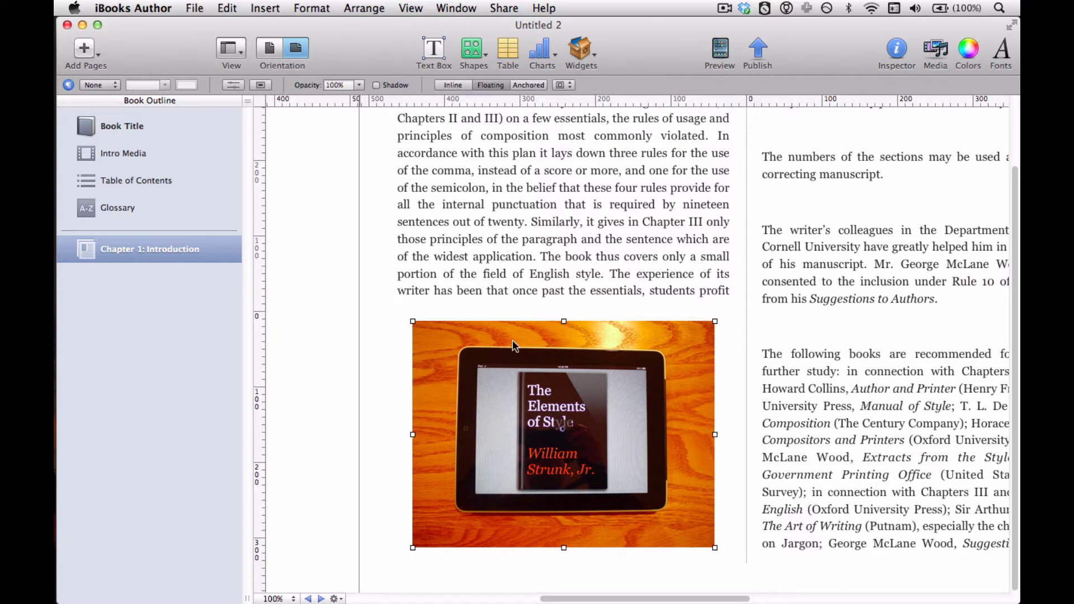
# Mask the iPad photo and trim the mask to frame The Elements of Style cover
pyautogui.click(330, 8)
pyautogui.moveTo(340, 65)
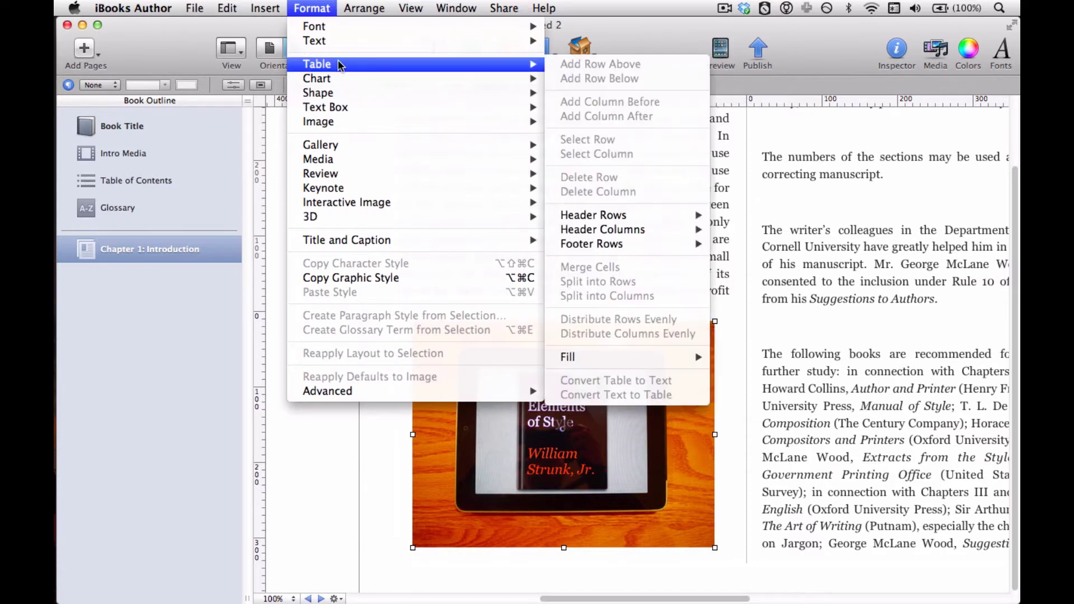
pyautogui.moveTo(348, 122)
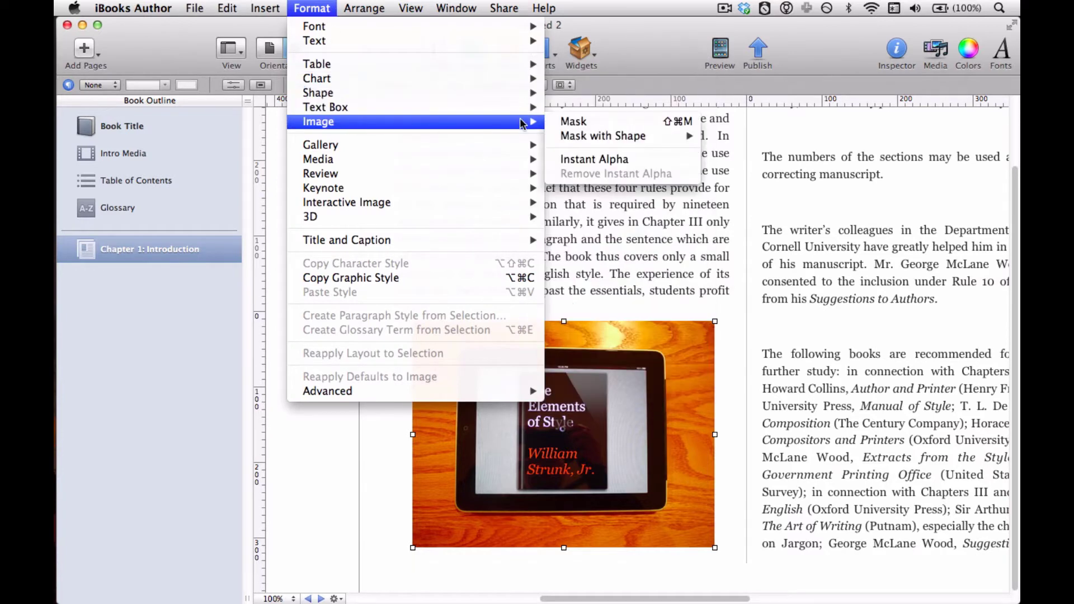
pyautogui.click(564, 124)
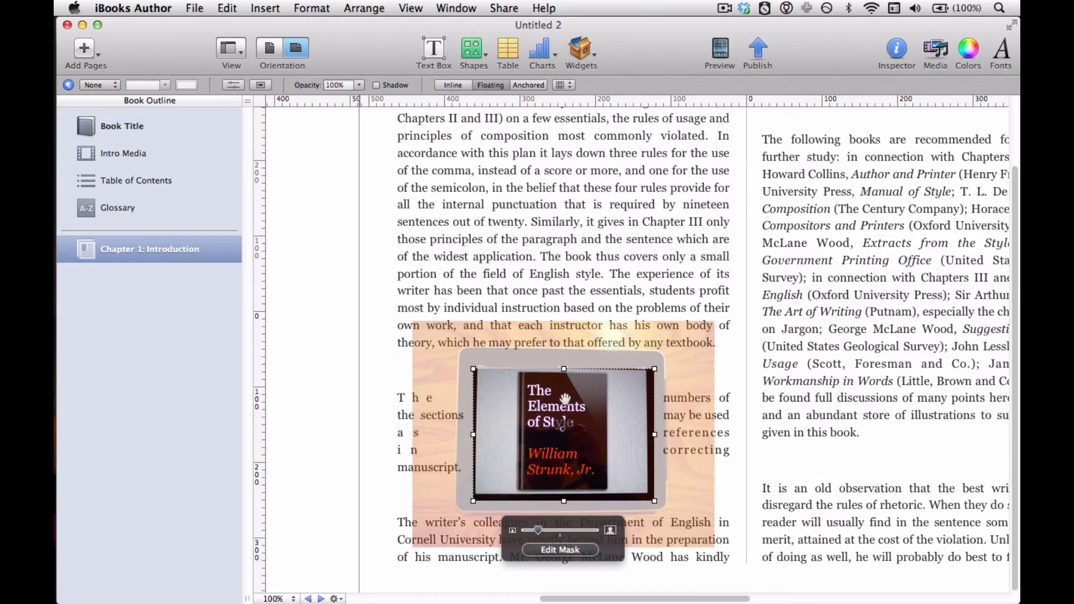
pyautogui.moveTo(474, 369)
pyautogui.mouseDown()
pyautogui.moveTo(507, 407)
pyautogui.moveTo(483, 388)
pyautogui.moveTo(466, 344)
pyautogui.moveTo(478, 370)
pyautogui.mouseUp()
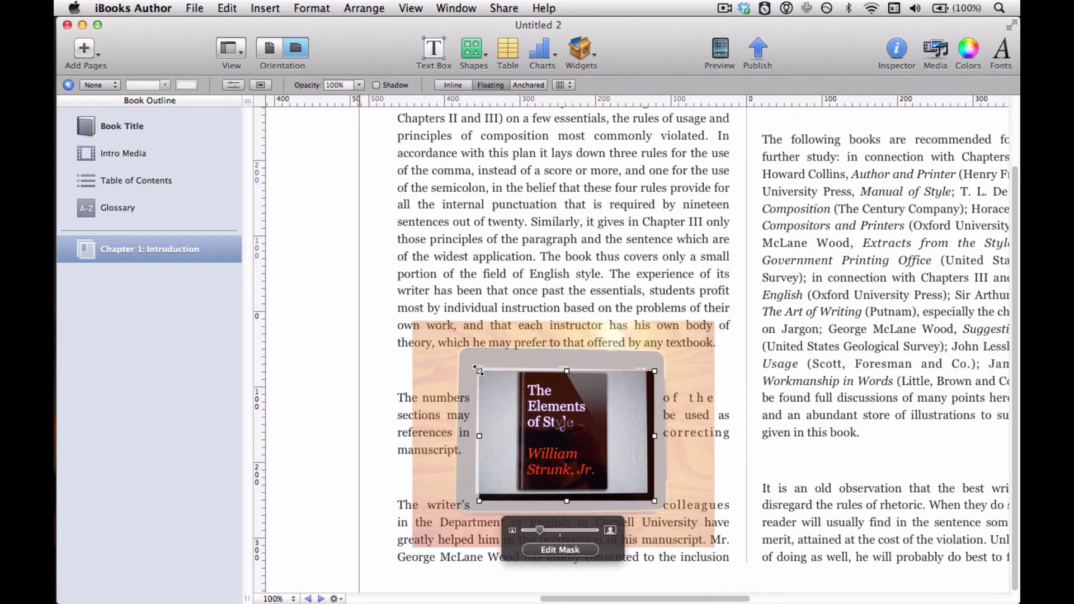
pyautogui.moveTo(654, 500); pyautogui.dragTo(612, 491)
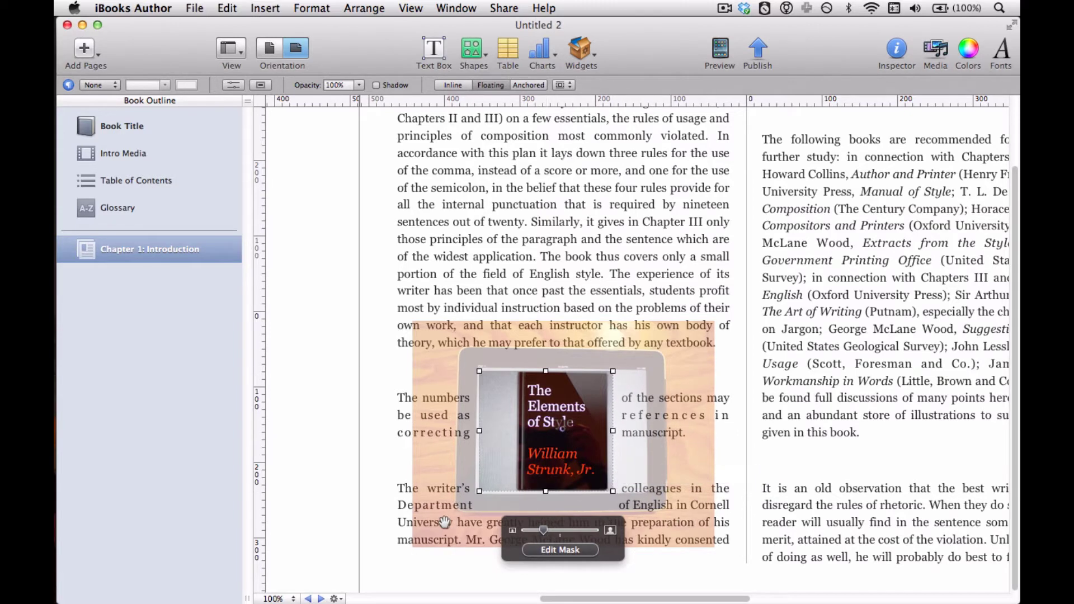
pyautogui.moveTo(494, 490); pyautogui.dragTo(512, 492)
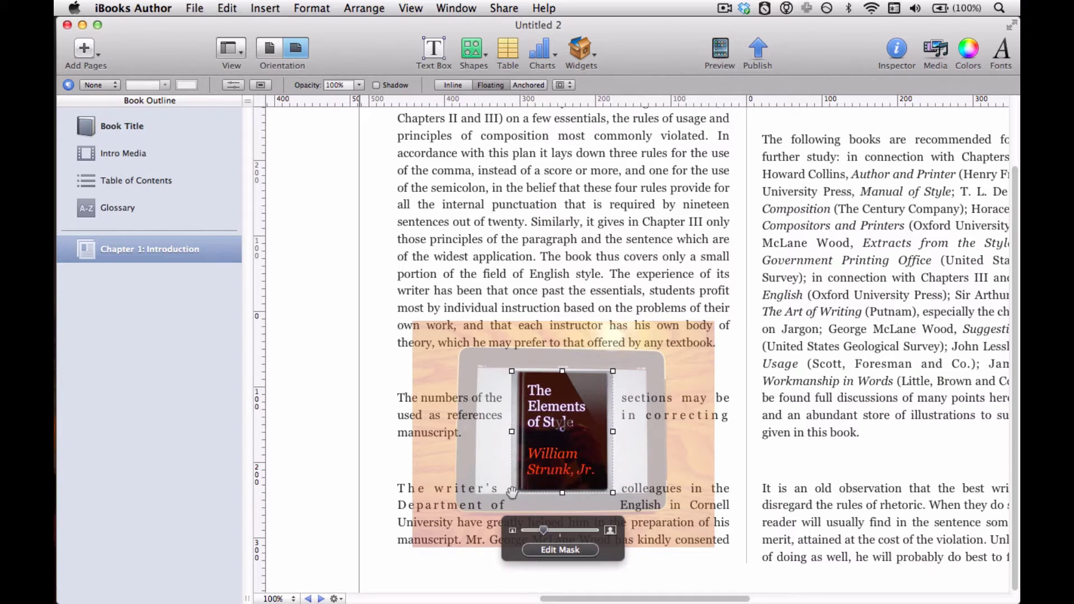
pyautogui.click(610, 273)
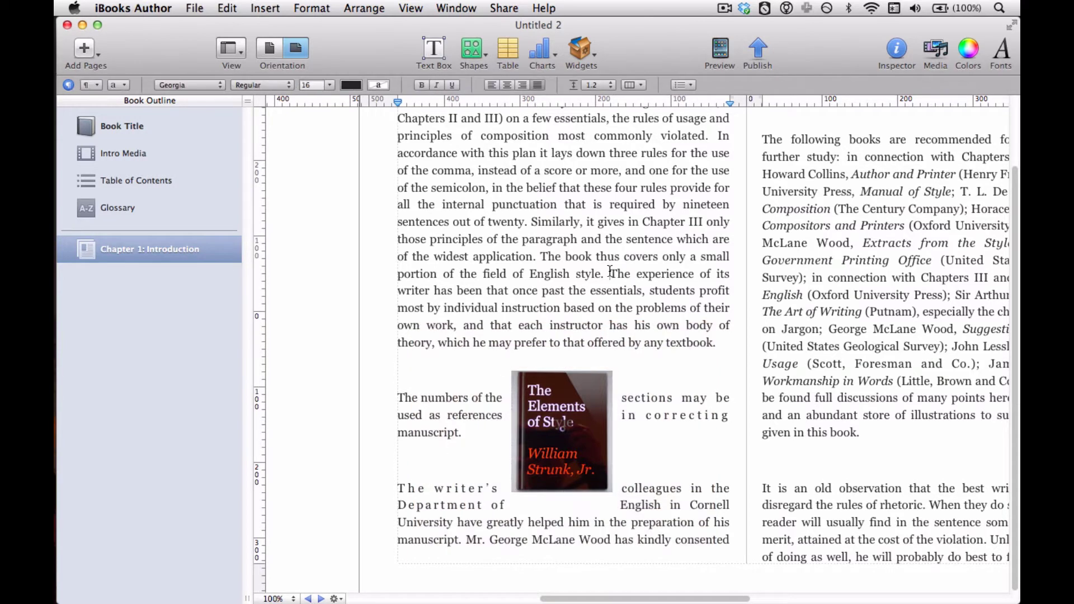
pyautogui.click(609, 411)
pyautogui.press('Escape')
pyautogui.click(602, 394)
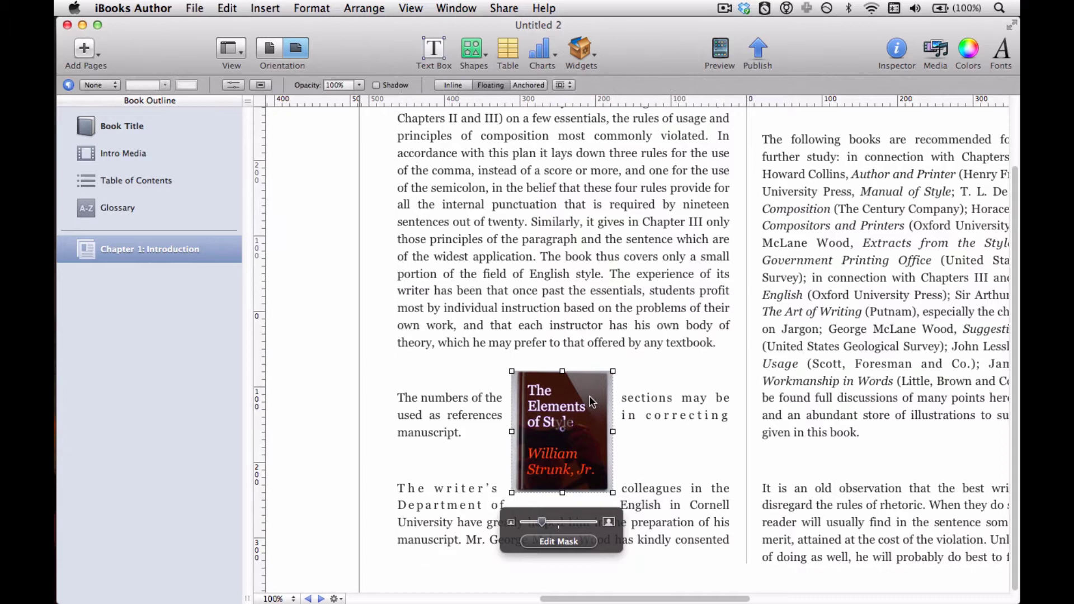
pyautogui.click(545, 542)
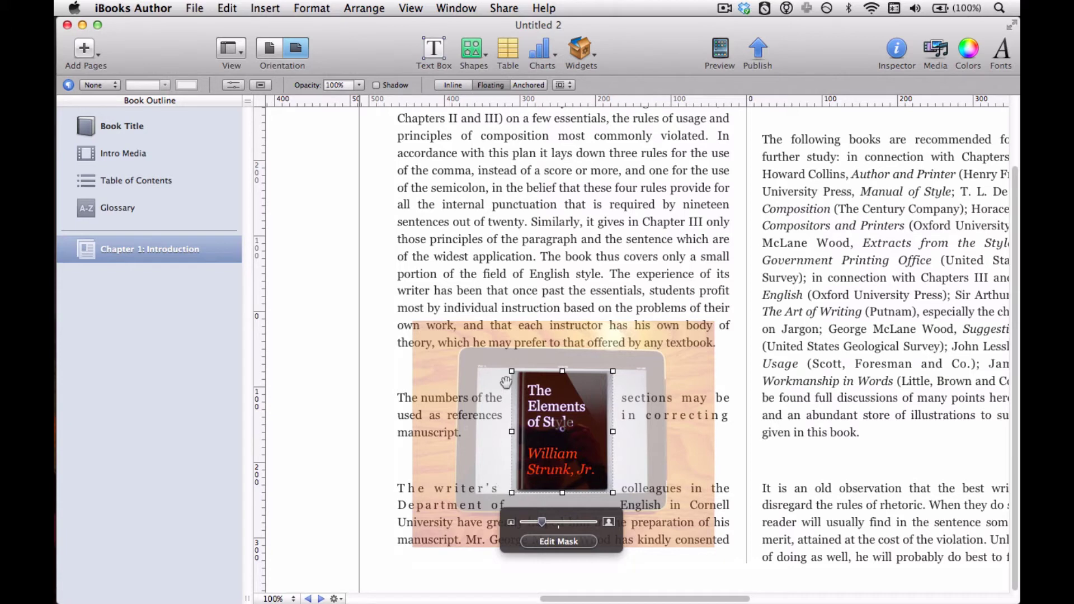
# Drag the mask corners outward to reveal the full photo, then reselect the image
pyautogui.moveTo(511, 371); pyautogui.dragTo(408, 323)
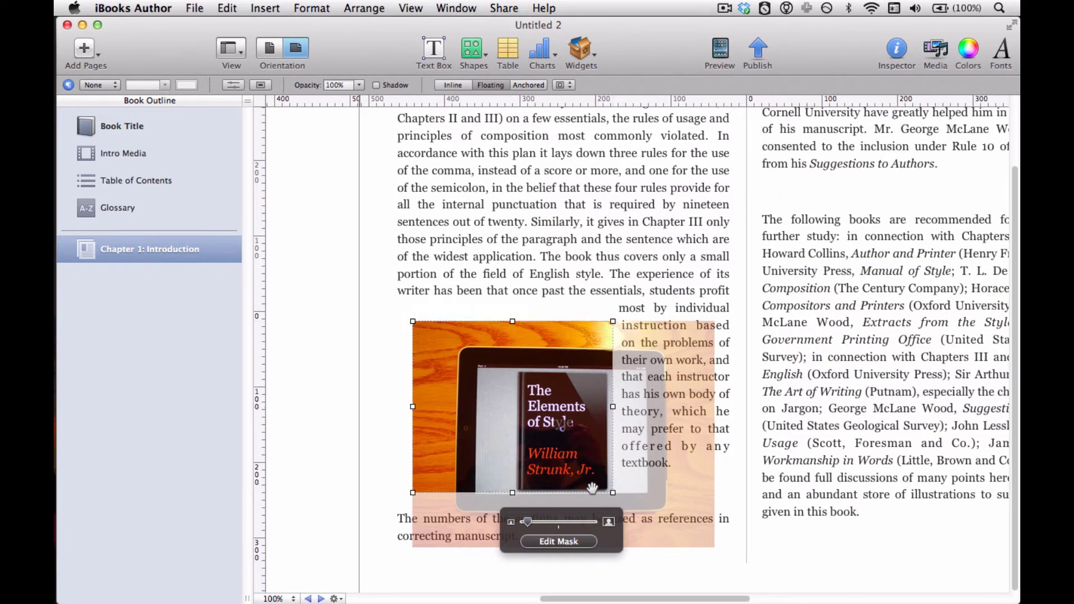
pyautogui.moveTo(613, 493); pyautogui.dragTo(712, 551)
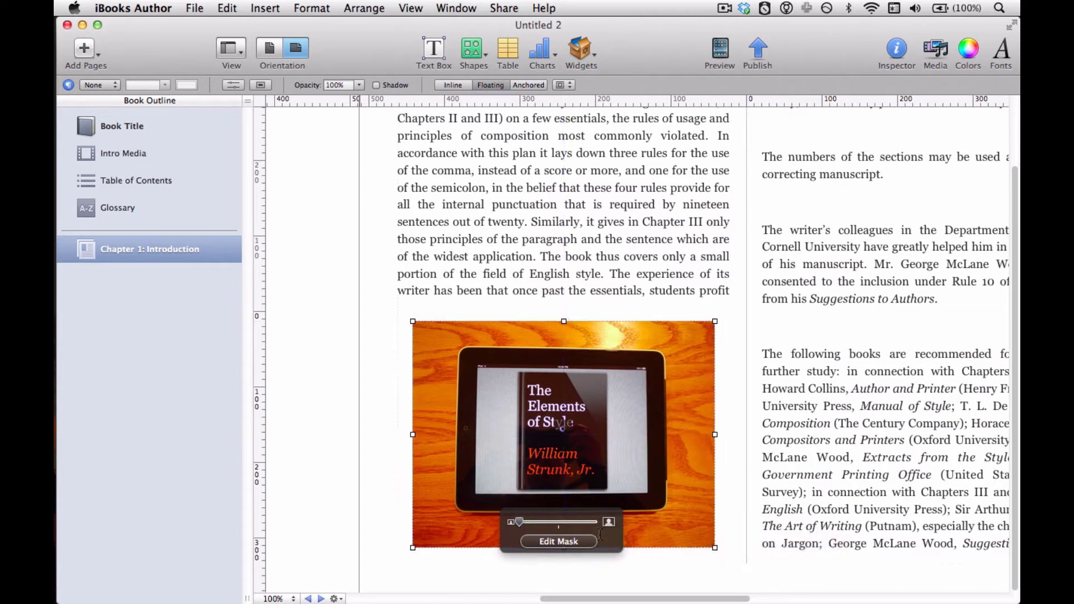
pyautogui.click(610, 355)
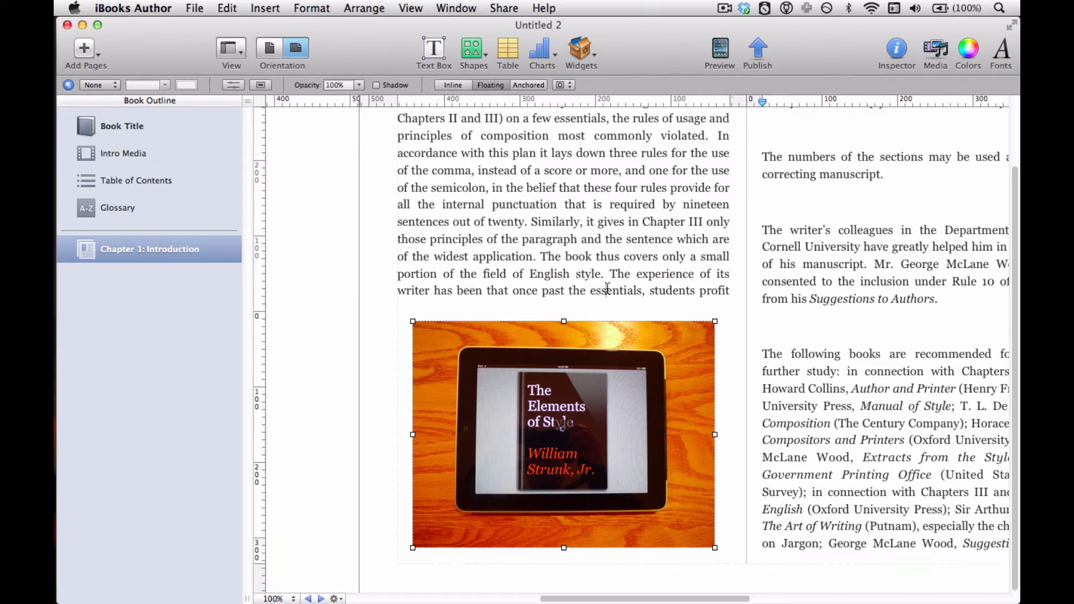
pyautogui.click(610, 355)
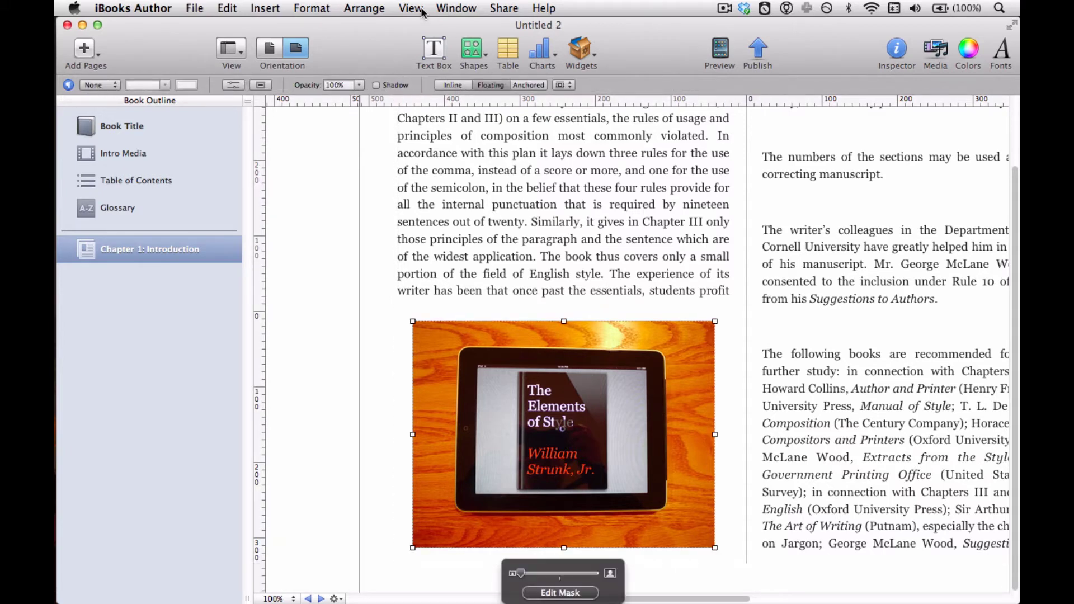
# Turn on Format > Image > Instant Alpha for the selected iPad photo
pyautogui.click(311, 8)
pyautogui.moveTo(361, 131)
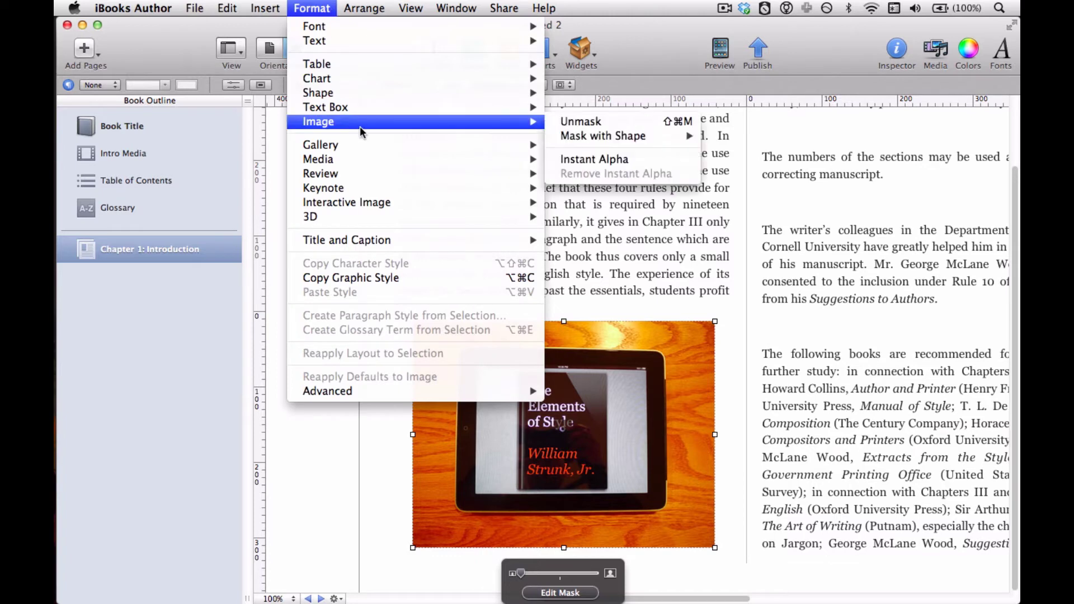
pyautogui.click(595, 160)
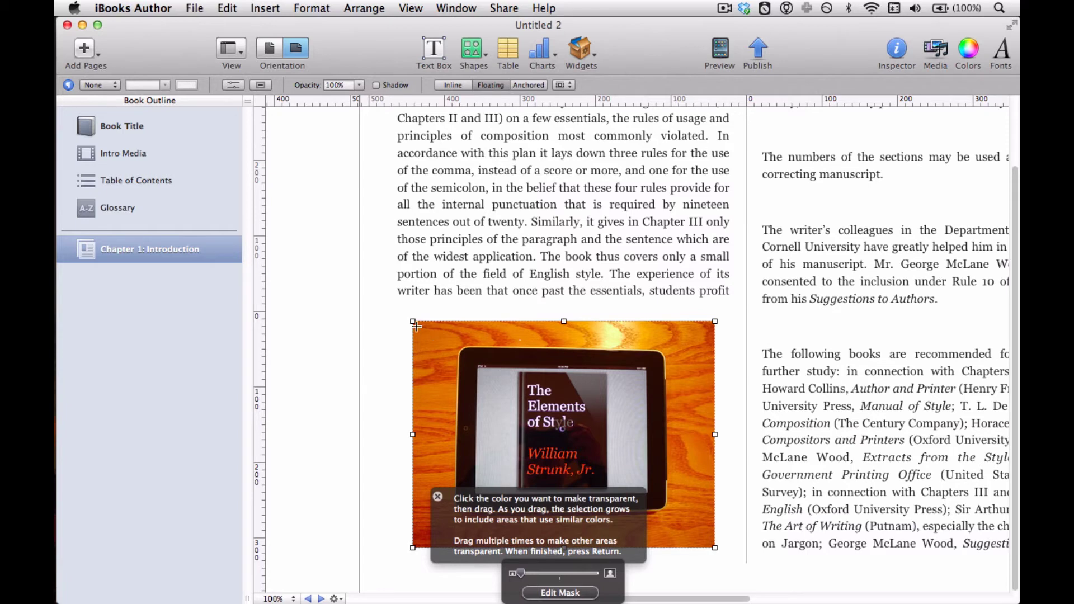
# Clear the wooden background around the iPad with Instant Alpha and nudge the photo right
pyautogui.moveTo(415, 326); pyautogui.dragTo(459, 340)
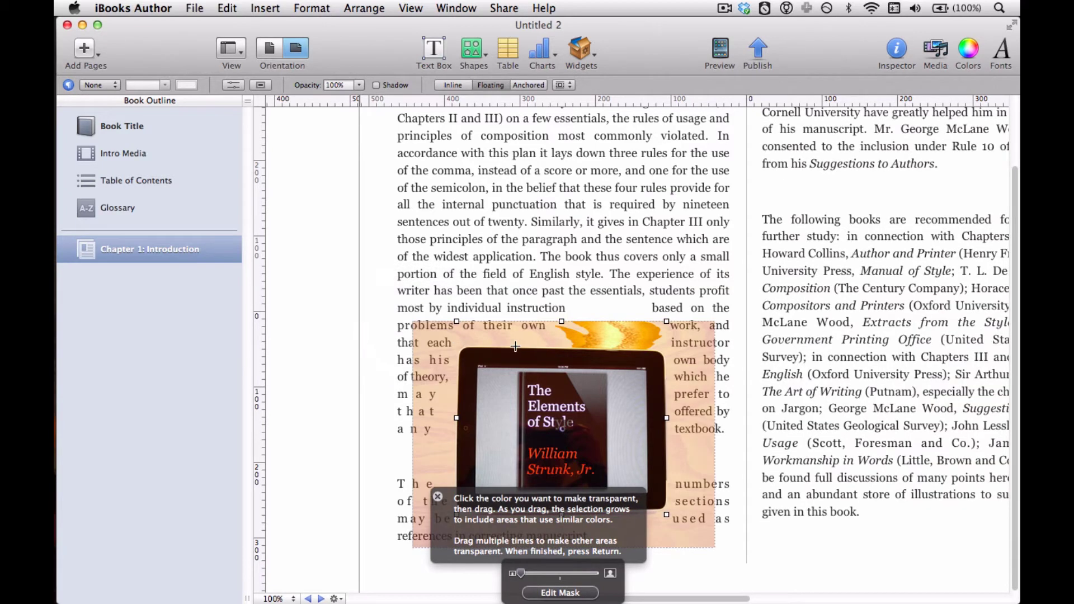
pyautogui.moveTo(576, 333)
pyautogui.mouseDown()
pyautogui.moveTo(614, 336)
pyautogui.moveTo(597, 333)
pyautogui.mouseUp()
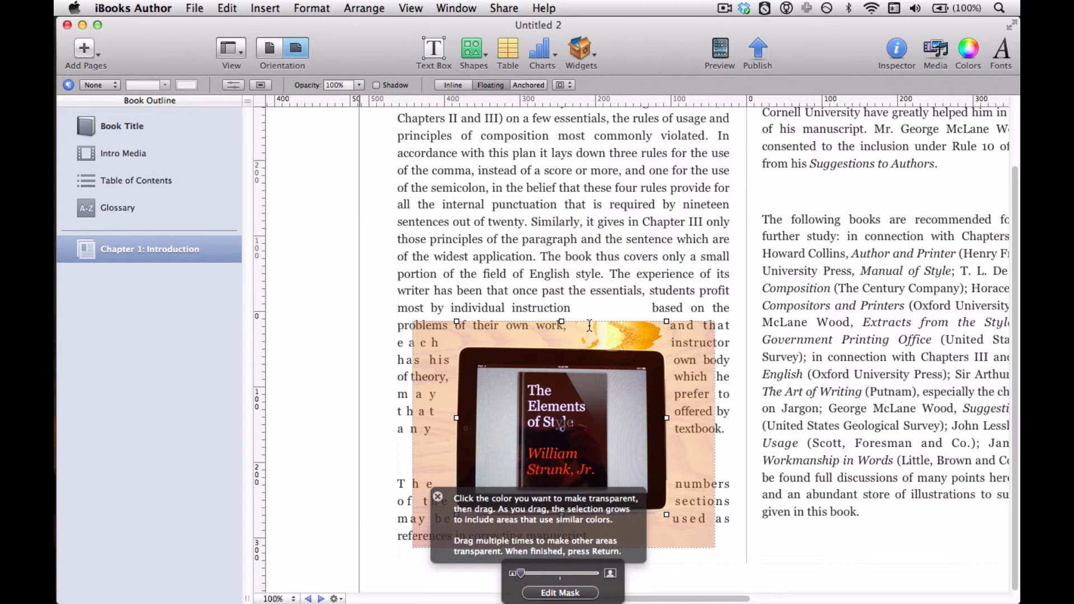
pyautogui.press('Return')
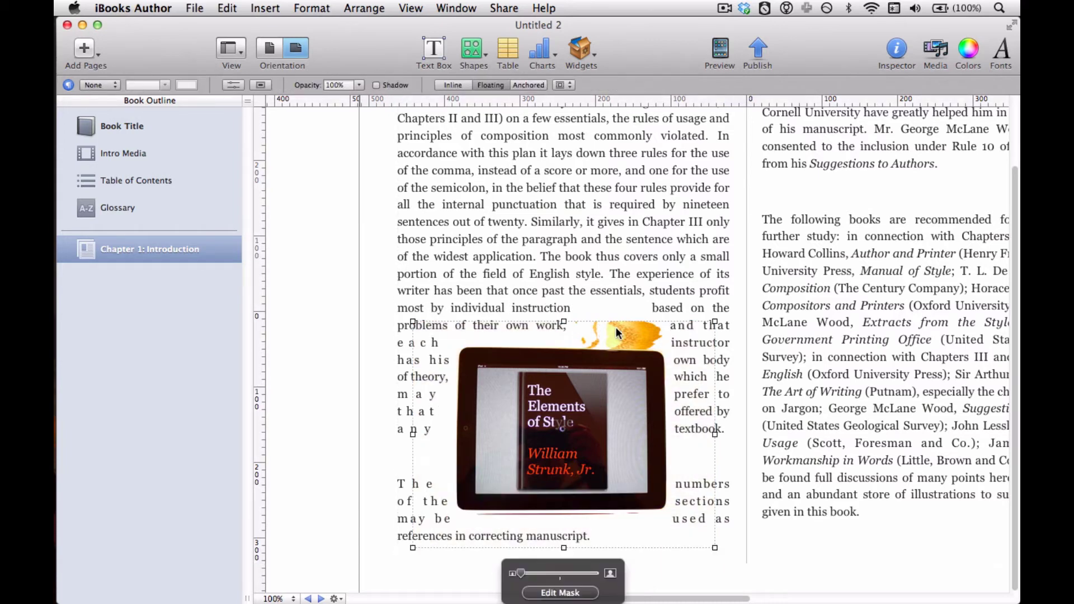
pyautogui.moveTo(616, 330)
pyautogui.mouseDown()
pyautogui.moveTo(626, 334)
pyautogui.moveTo(611, 327)
pyautogui.mouseUp()
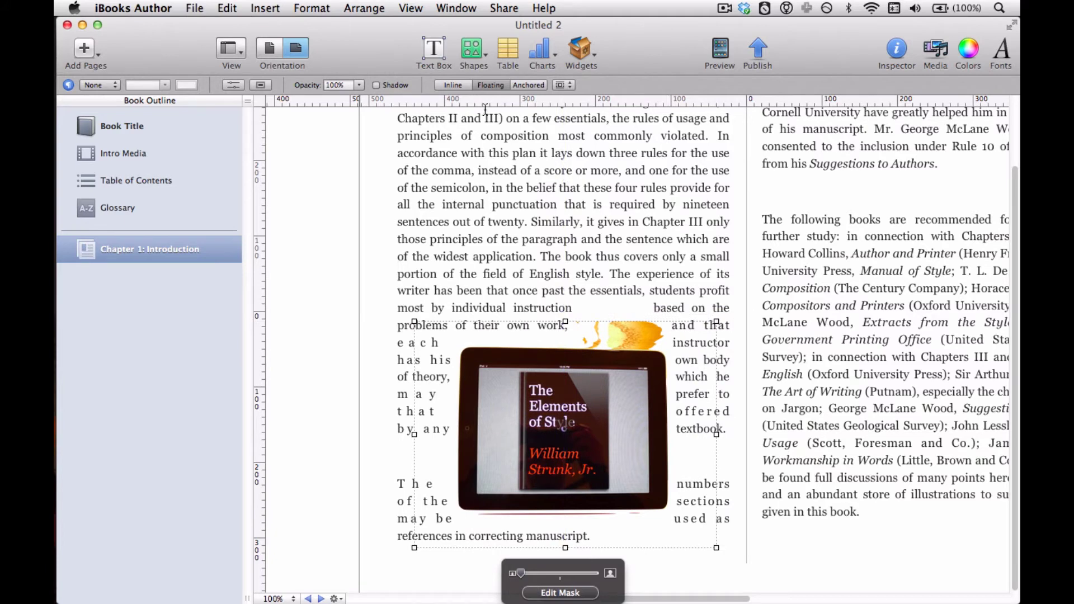
# Rerun Instant Alpha to make the leftover orange and light top areas transparent
pyautogui.click(377, 7)
pyautogui.moveTo(334, 6)
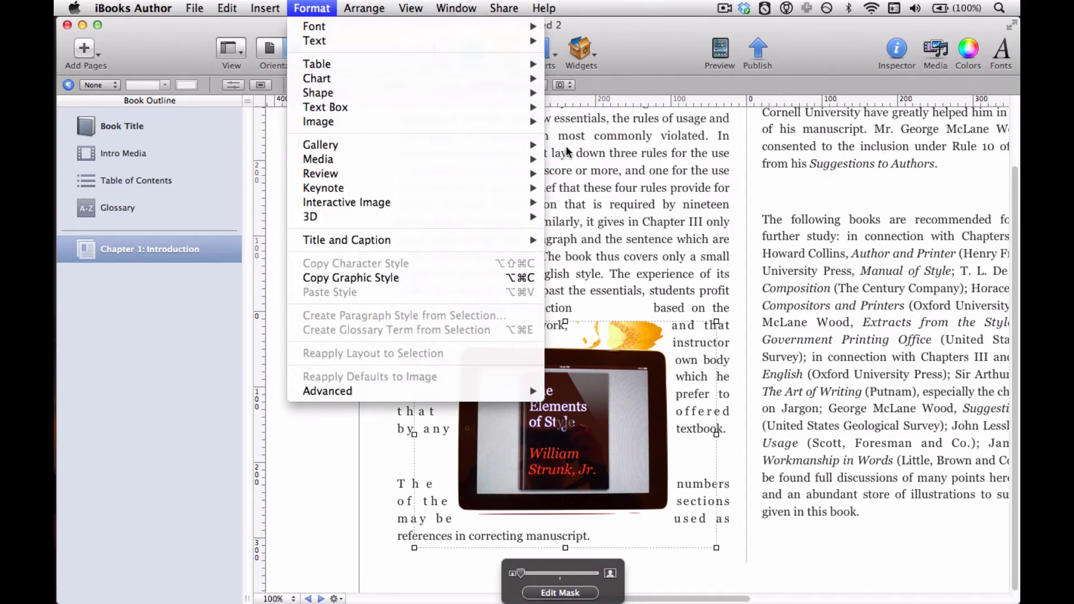
pyautogui.moveTo(534, 129)
pyautogui.click(586, 154)
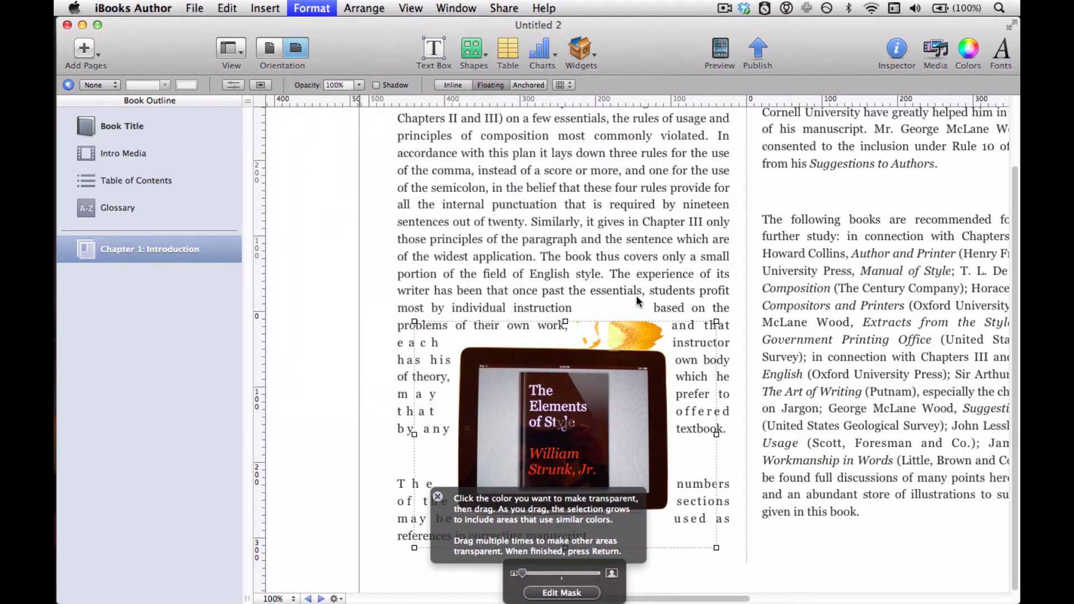
pyautogui.moveTo(635, 330); pyautogui.dragTo(594, 334)
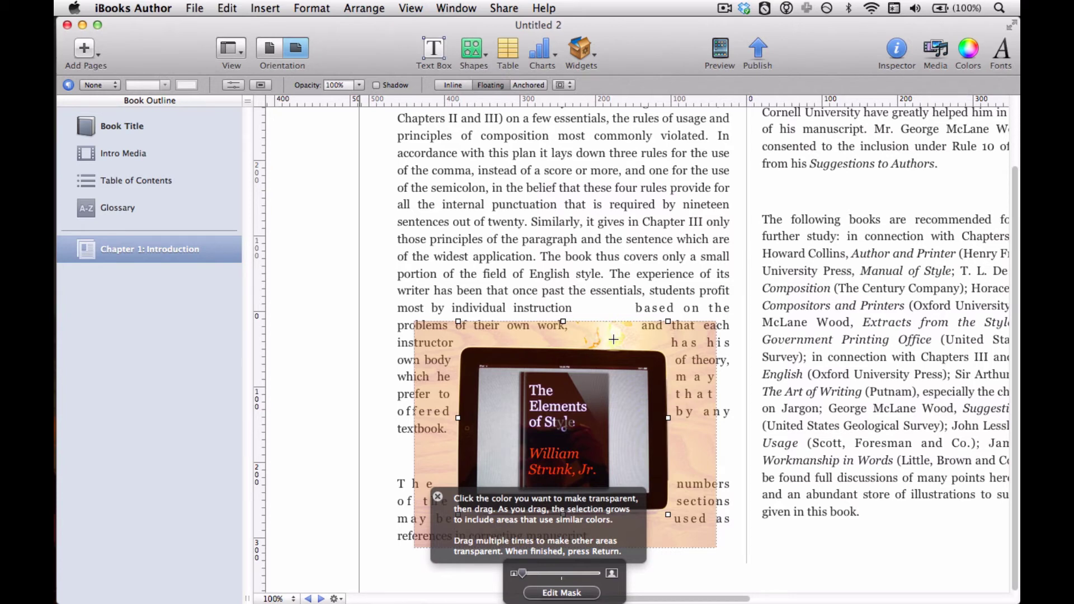
pyautogui.moveTo(619, 325); pyautogui.dragTo(618, 339)
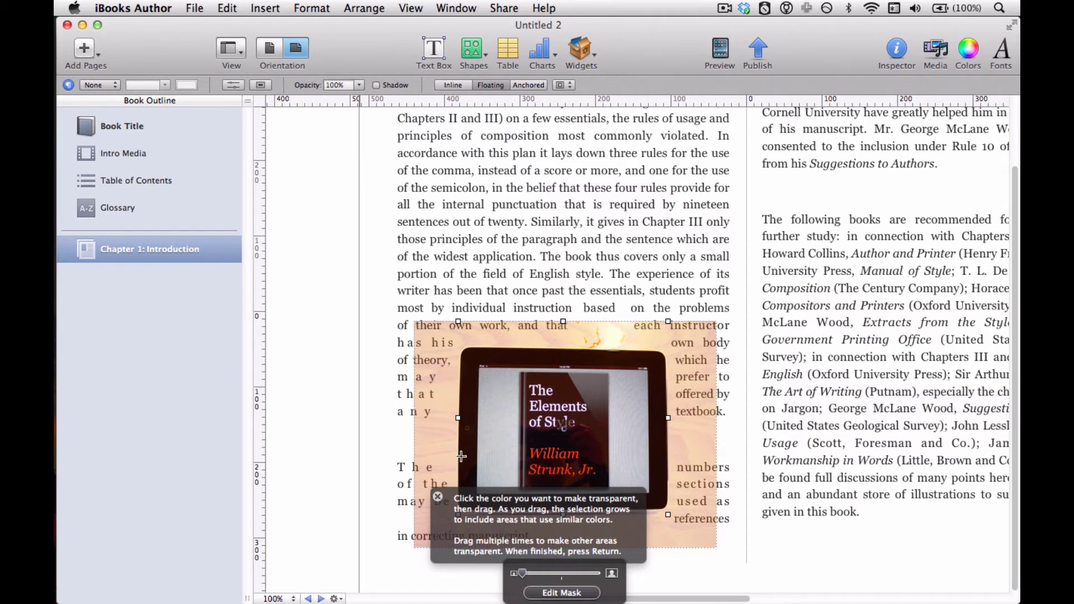
# Dismiss the Instant Alpha hint, reselect the photo and move it down and left
pyautogui.click(438, 496)
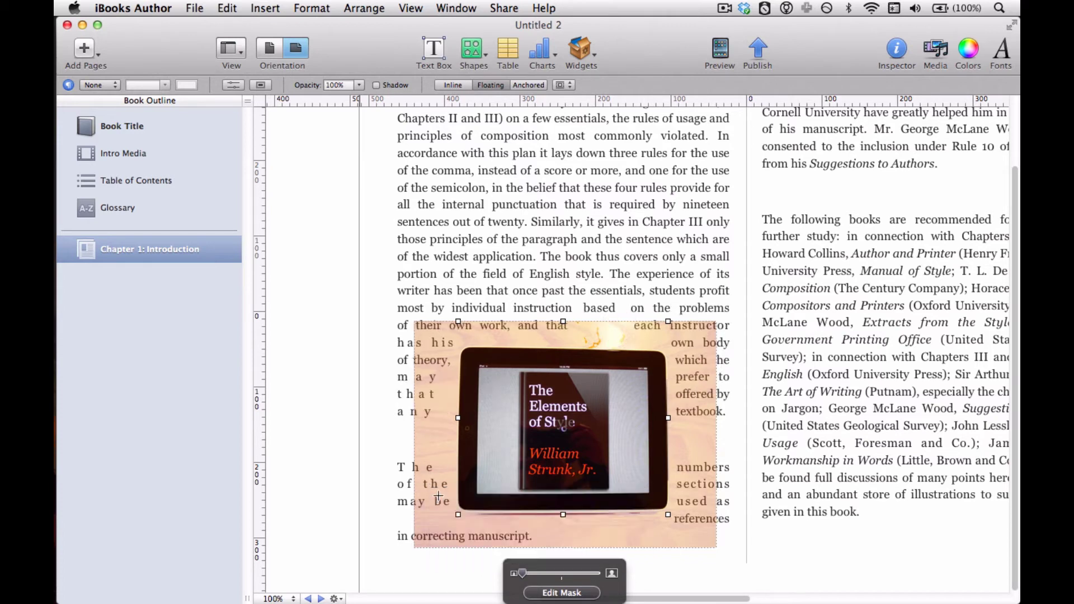
pyautogui.click(453, 274)
pyautogui.click(615, 384)
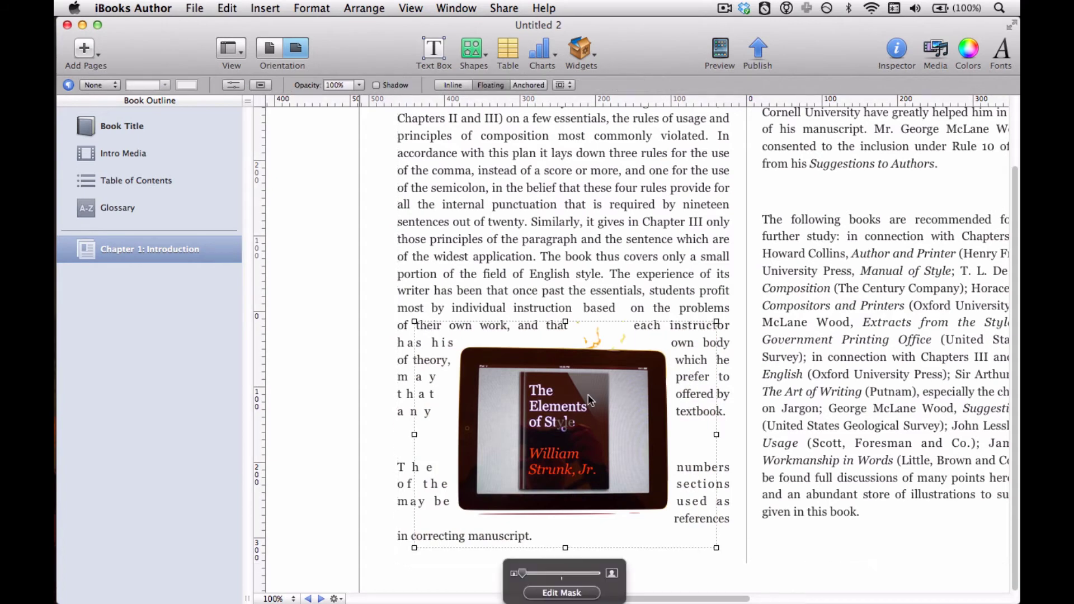
pyautogui.moveTo(592, 382); pyautogui.dragTo(585, 398)
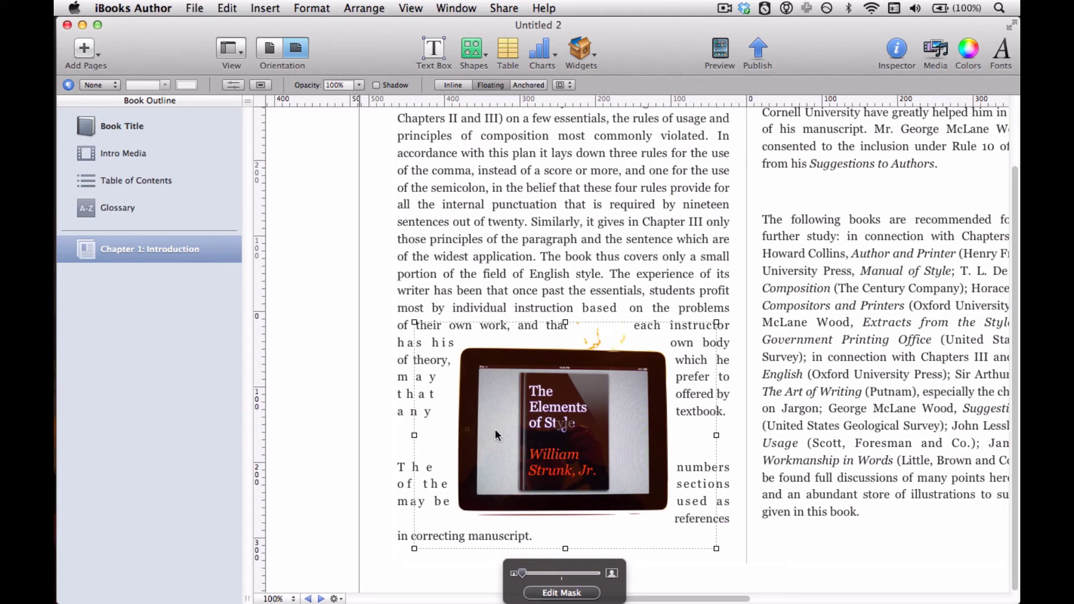
# Delete the edited photo and drag a fresh iPad.JPG from Path Finder into the chapter text
pyautogui.press('BackSpace')
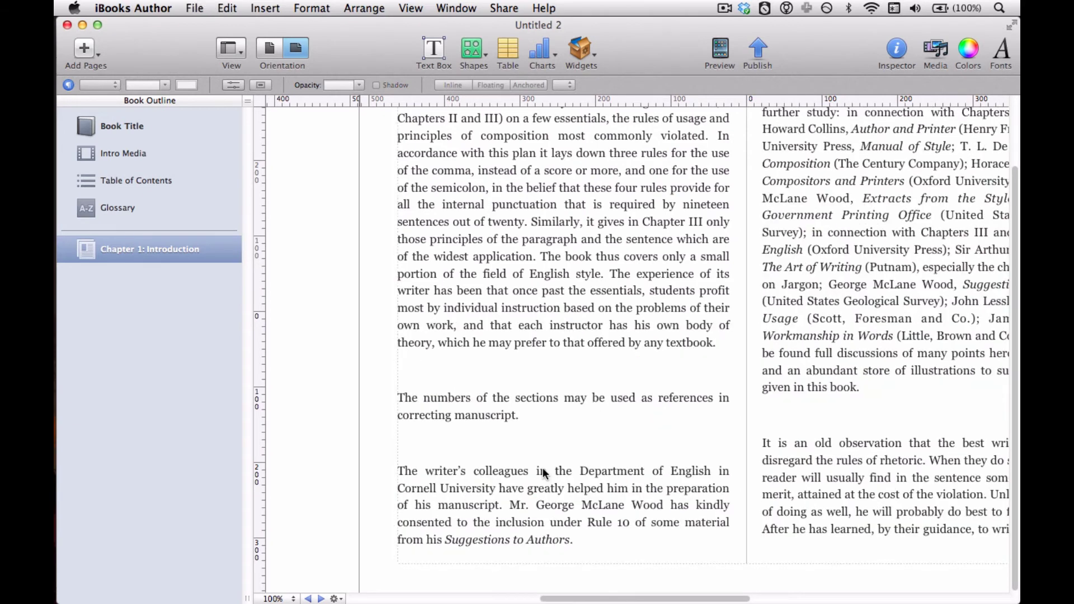
pyautogui.press('super+Tab')
pyautogui.press('super+Tab')
pyautogui.press('super+Tab')
pyautogui.doubleClick(189, 19)
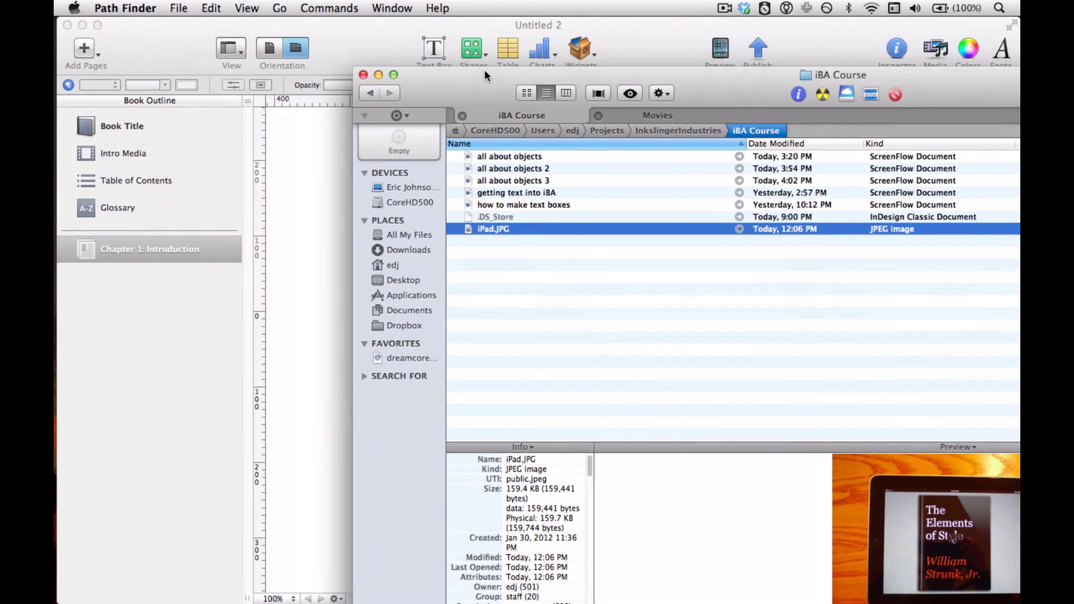
pyautogui.moveTo(484, 69); pyautogui.dragTo(919, 74)
pyautogui.moveTo(881, 234); pyautogui.dragTo(586, 377)
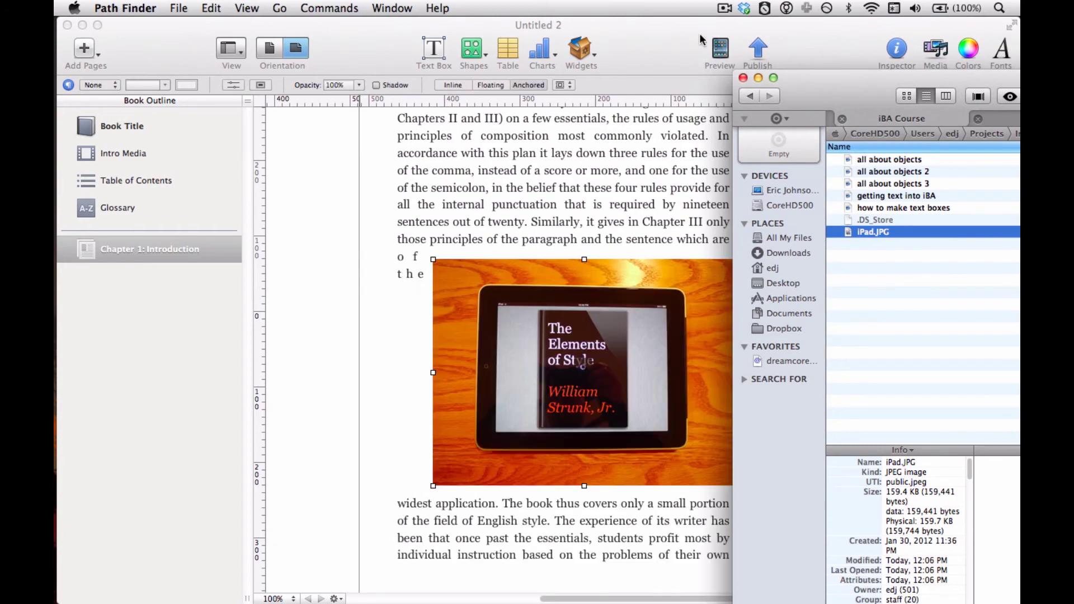
pyautogui.doubleClick(813, 76)
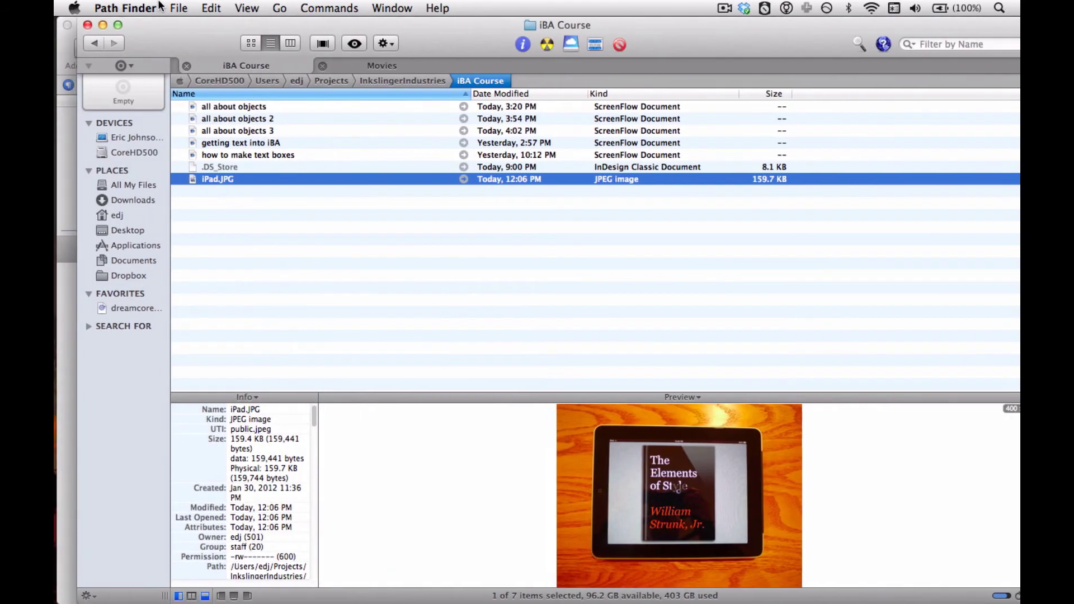
pyautogui.press('super+h')
pyautogui.moveTo(551, 391); pyautogui.dragTo(528, 392)
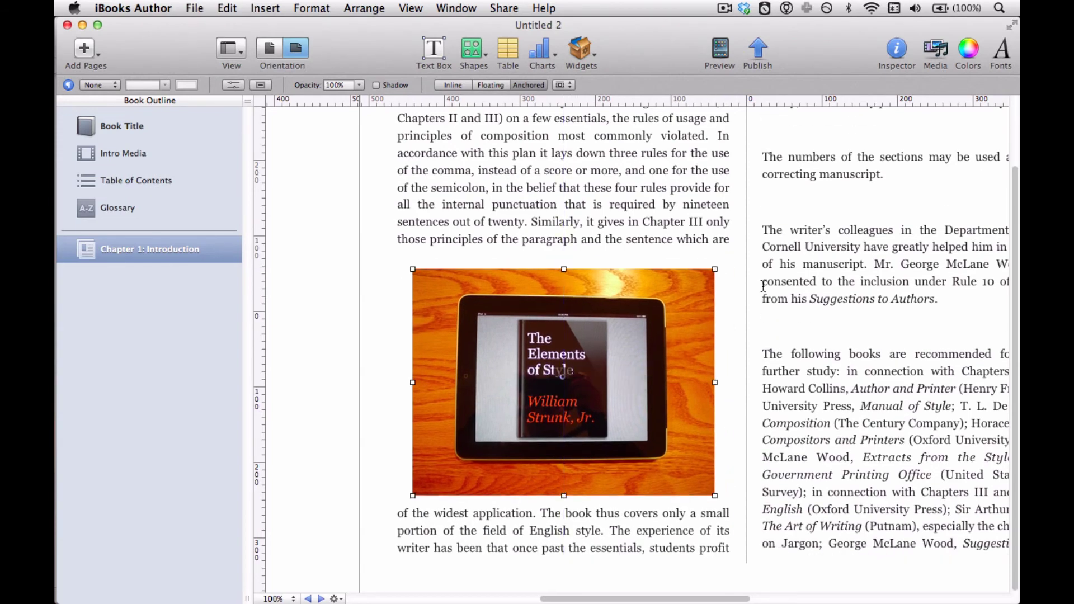
# Resize the re-added photo, ending at 372×279 pt, within the first column
pyautogui.moveTo(715, 269); pyautogui.dragTo(727, 292)
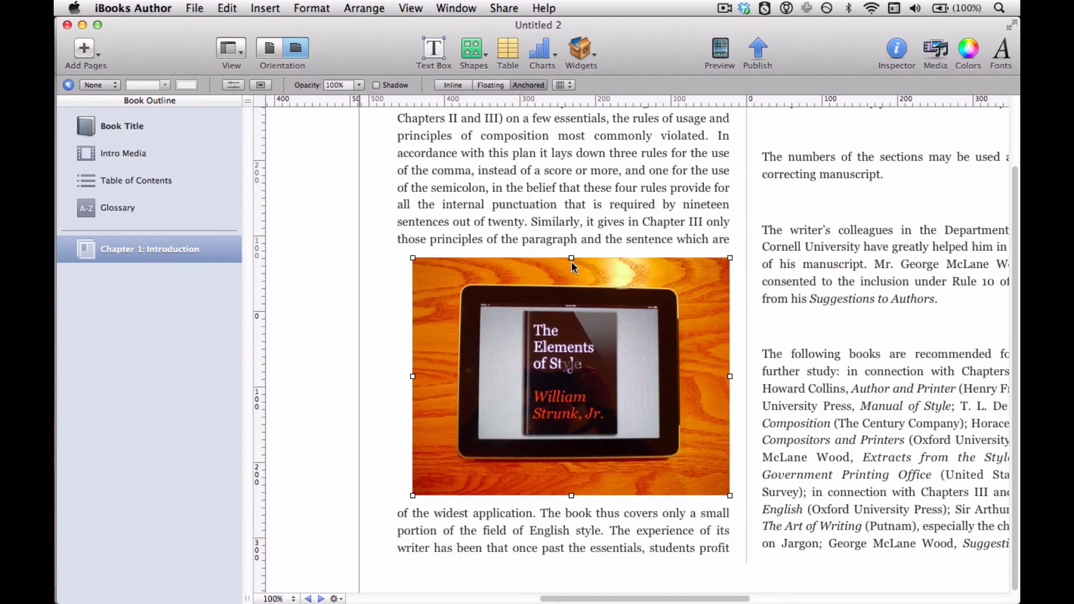
pyautogui.moveTo(570, 258); pyautogui.dragTo(566, 297)
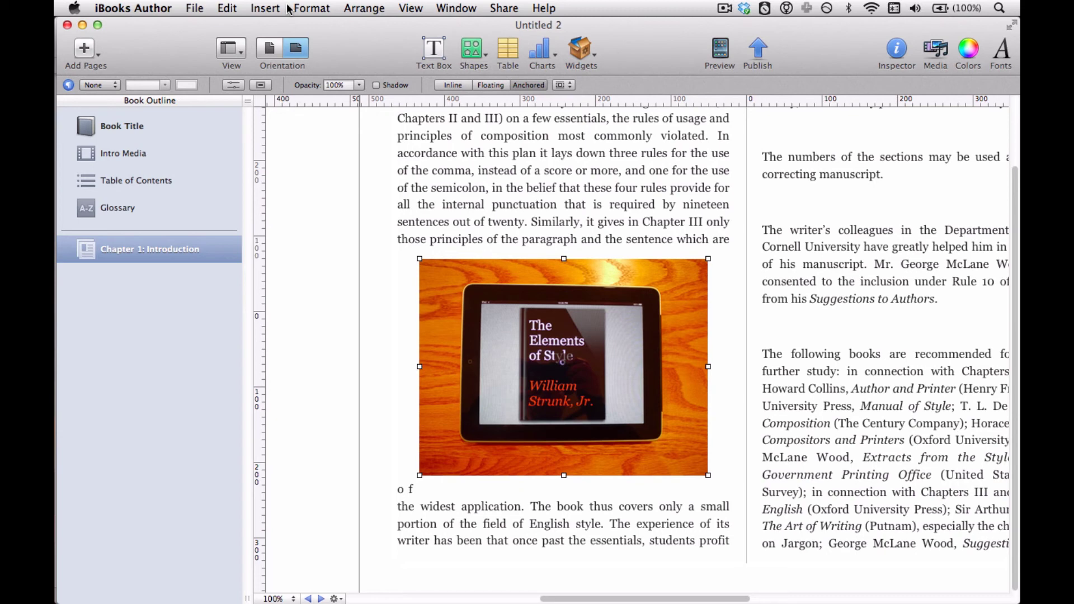
# Show the Adjust Image panel and move it off the photo
pyautogui.click(401, 6)
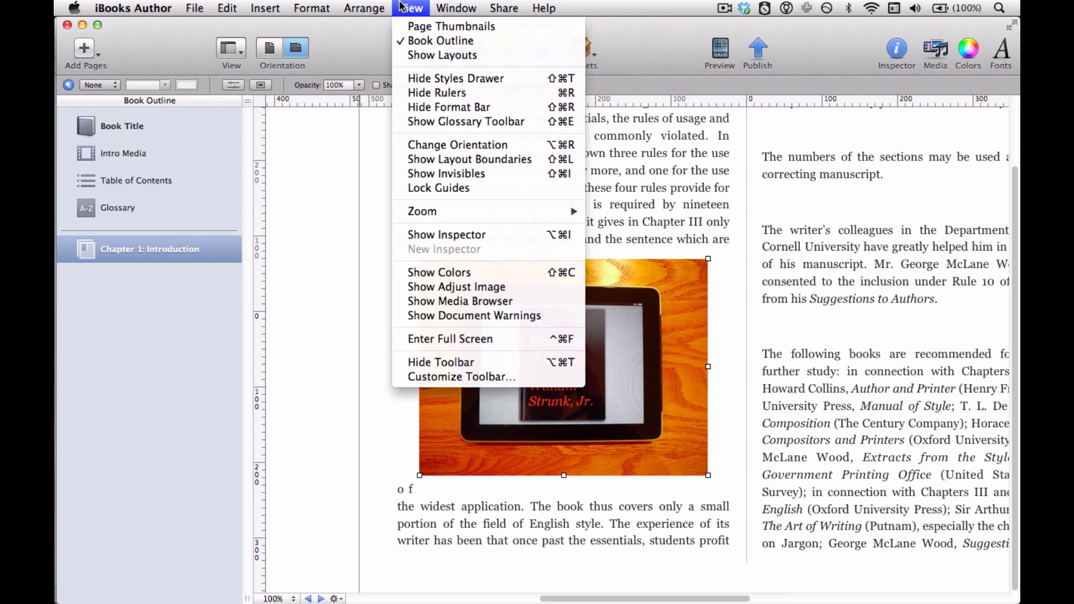
pyautogui.click(452, 282)
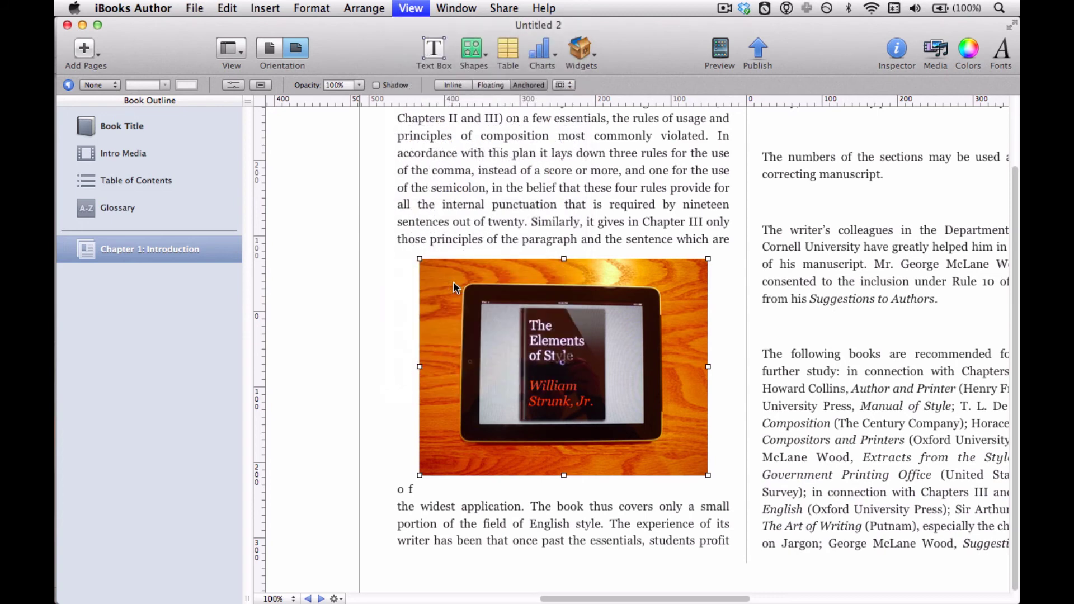
pyautogui.click(509, 93)
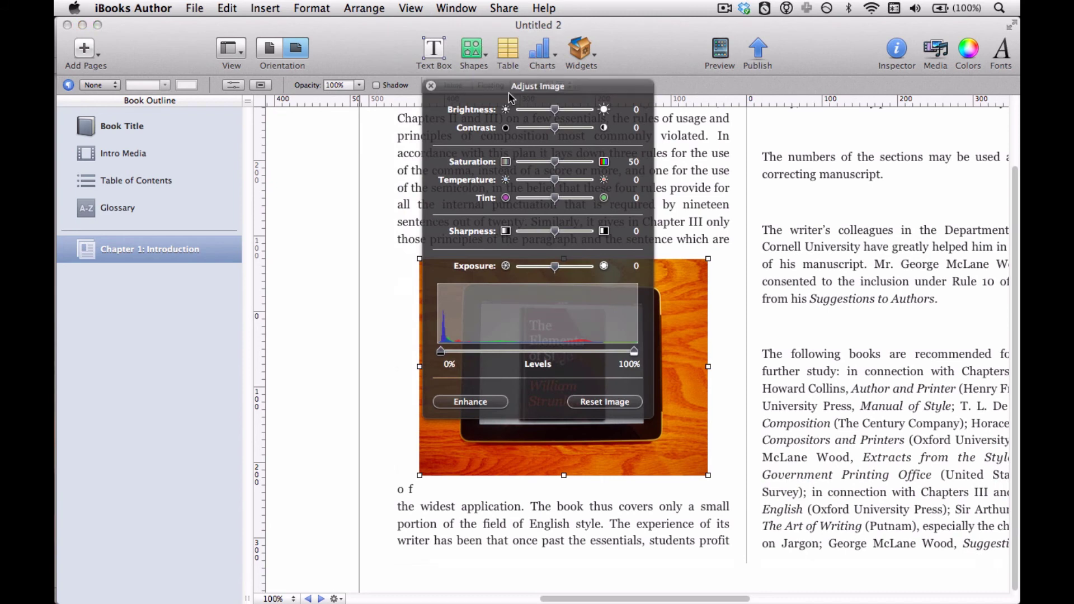
pyautogui.moveTo(509, 94); pyautogui.dragTo(812, 162)
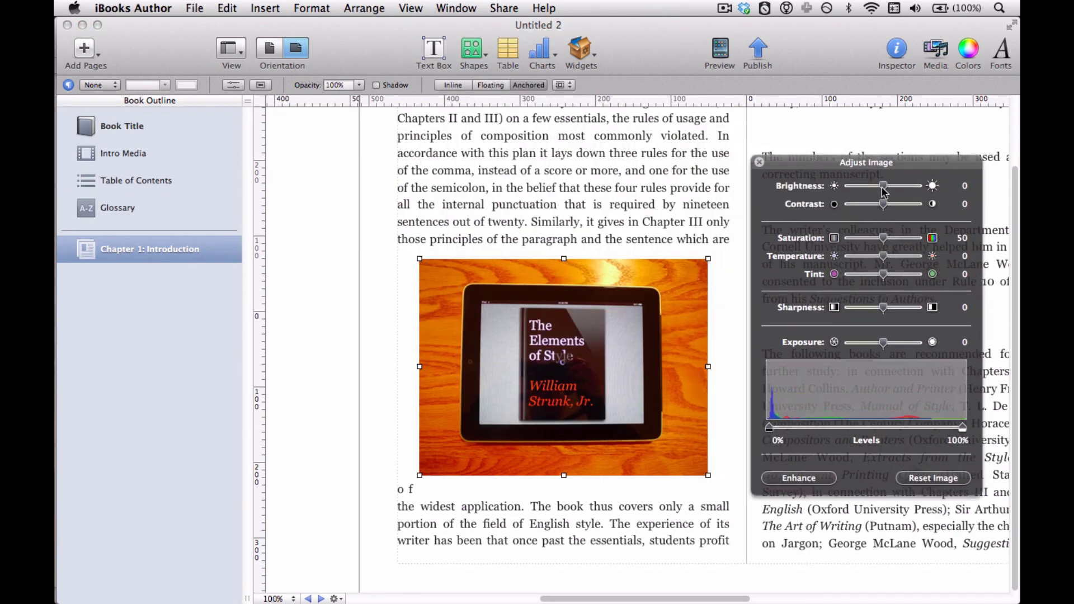
# Raise brightness and drop saturation to 20, then reset the image and close the panel
pyautogui.moveTo(882, 189); pyautogui.dragTo(903, 205)
pyautogui.moveTo(882, 239); pyautogui.dragTo(909, 342)
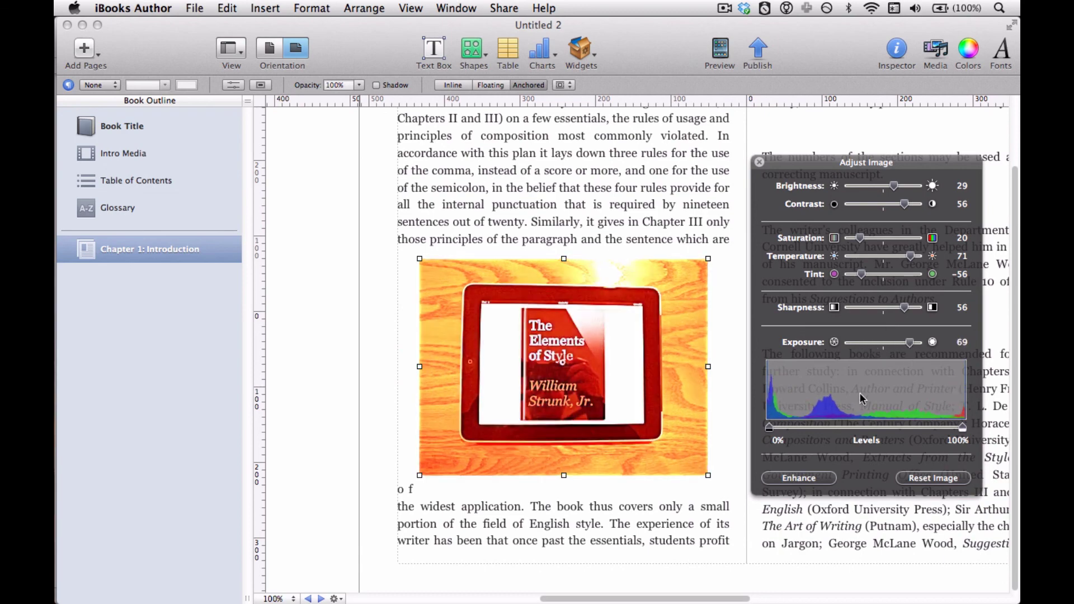
pyautogui.click(928, 478)
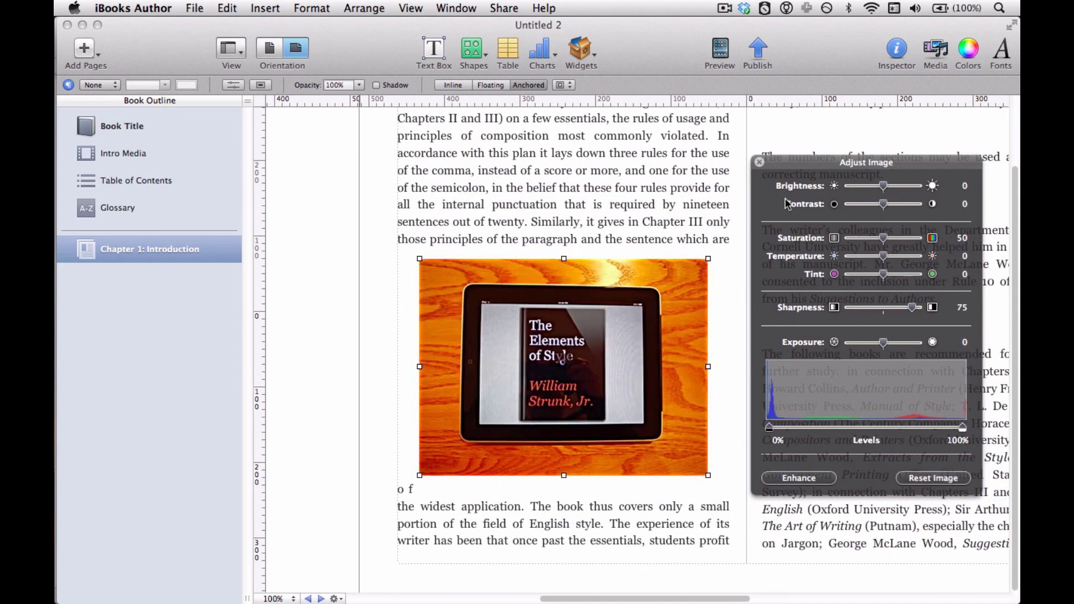
pyautogui.click(758, 163)
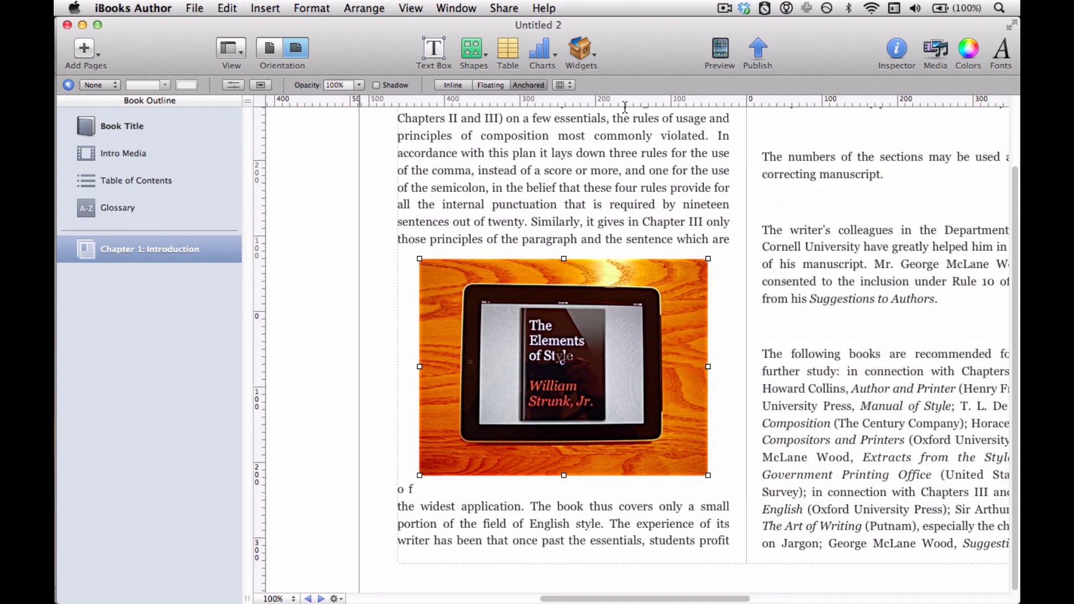